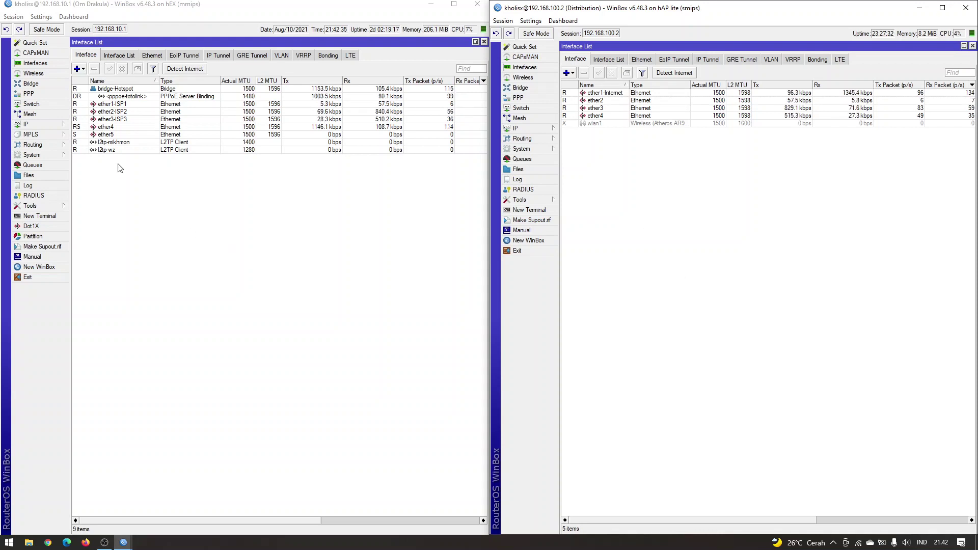
Open the IP neighbor list of the 192.168.10.1 router, narrow its window and place it below the interface entries.
click(60, 125)
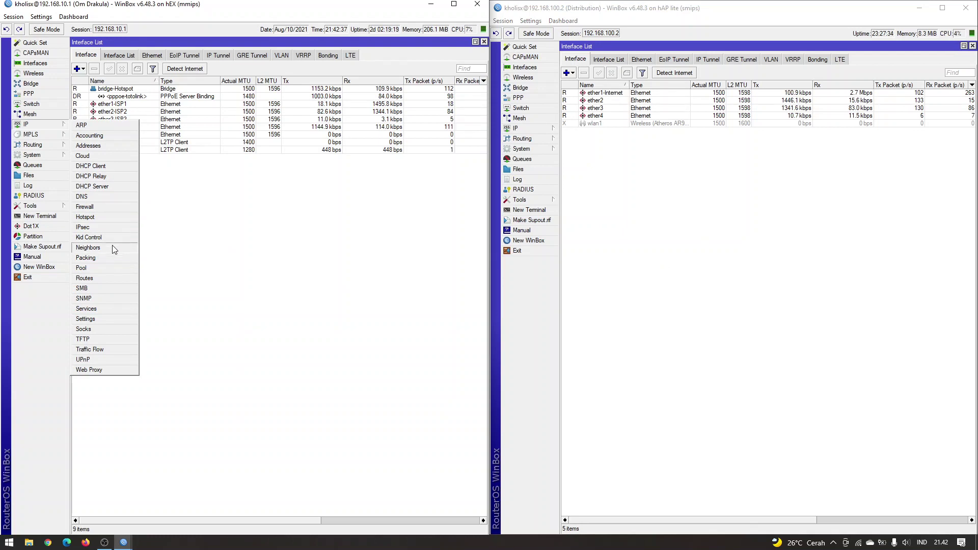
click(112, 247)
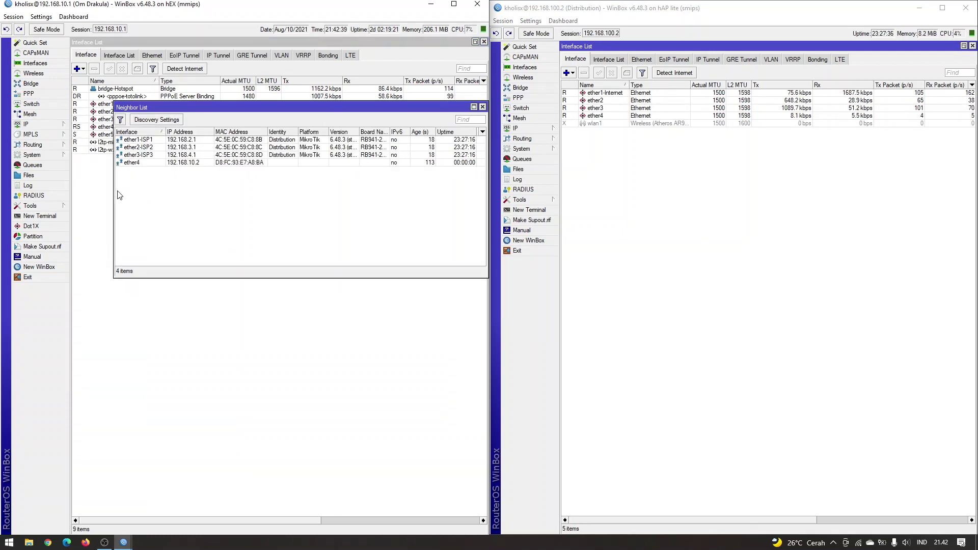
drag(113, 196, 228, 177)
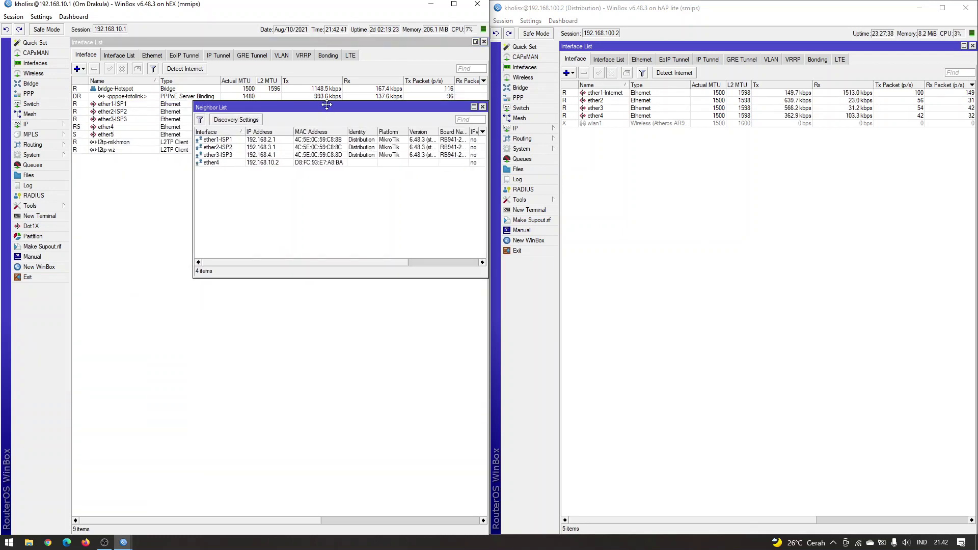
drag(321, 107, 219, 186)
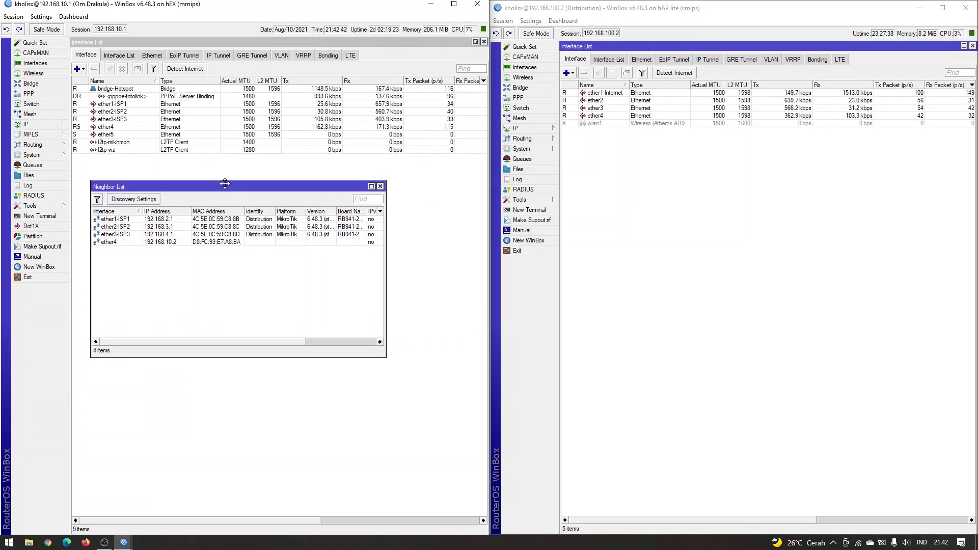
Examine the interface, IP address, MAC address and identity of the ether1-ISP1, ether2-ISP2 and ether3-ISP3 neighbors.
click(132, 219)
click(137, 241)
click(146, 228)
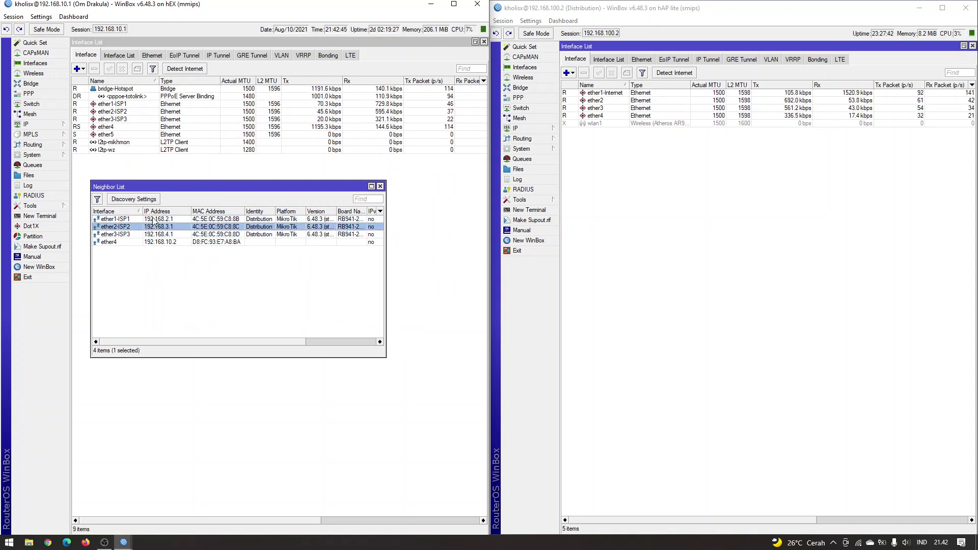
click(153, 220)
click(152, 235)
drag(150, 233, 165, 223)
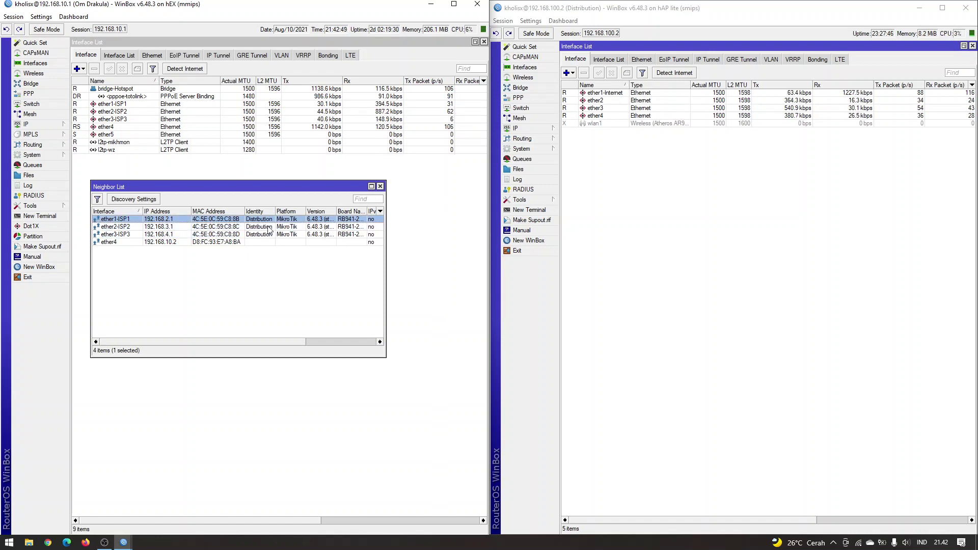
click(204, 228)
click(221, 233)
click(219, 228)
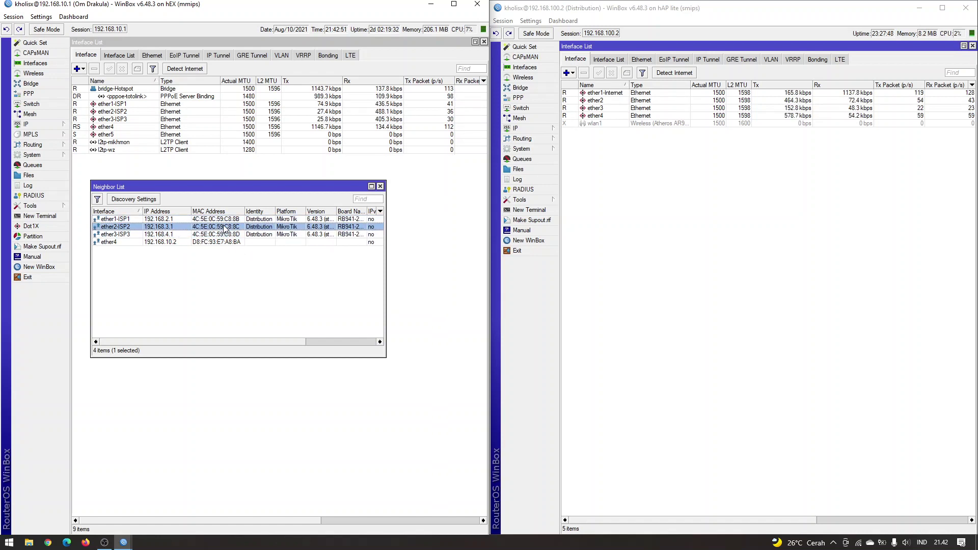
Open the IP address list of the Distribution router and place its window below the interface entries.
click(648, 192)
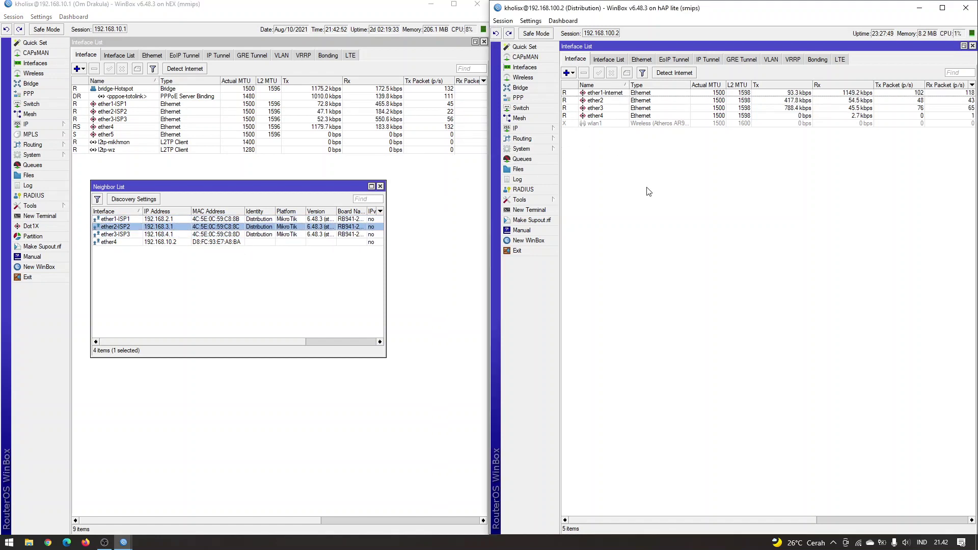
click(517, 128)
click(591, 147)
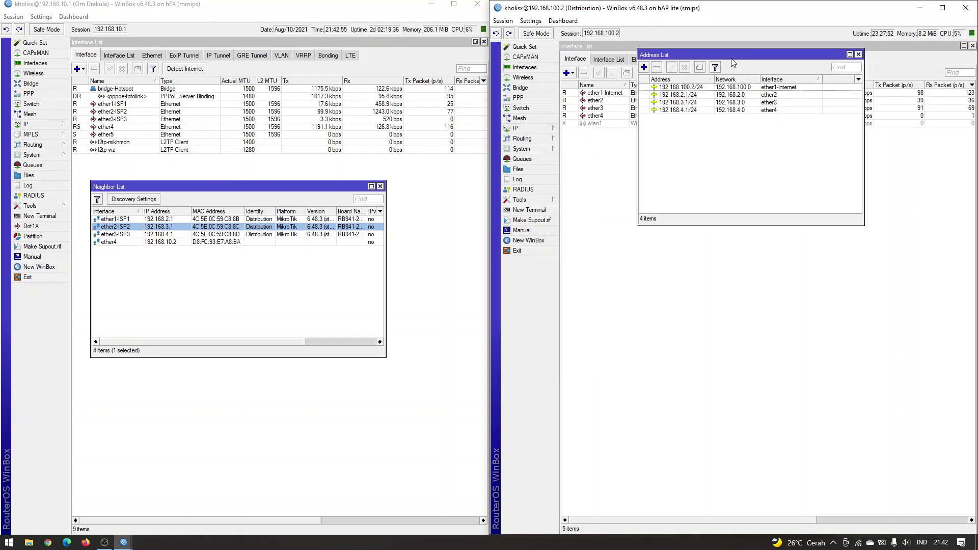
drag(734, 54, 687, 162)
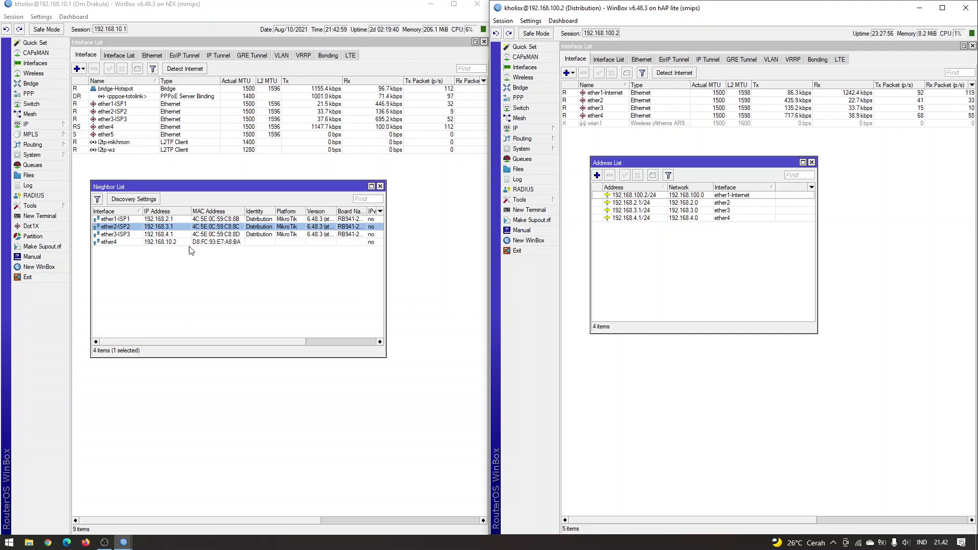
Compare the three ISP neighbor entries on the main router with the Distribution router's addresses, moving the neighbor list slightly up.
click(129, 221)
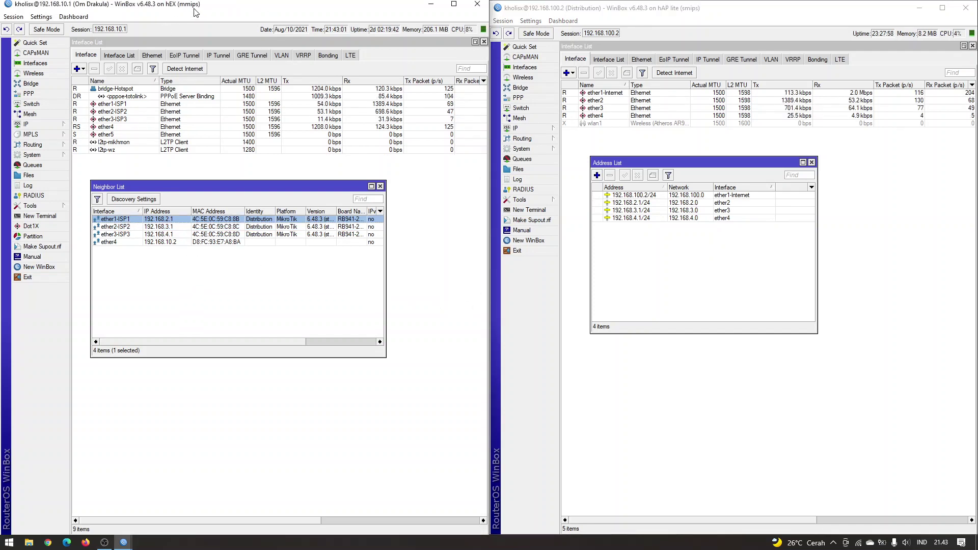
click(135, 229)
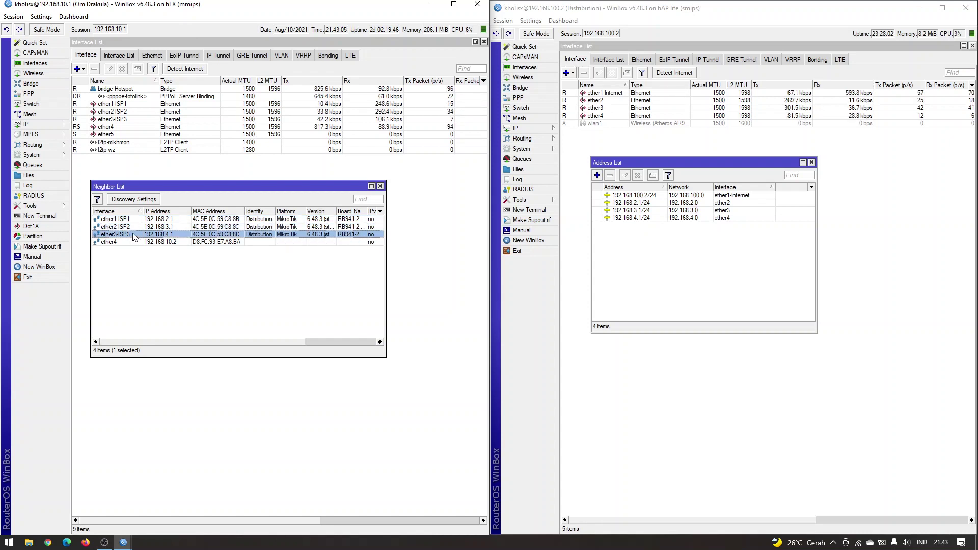
click(133, 234)
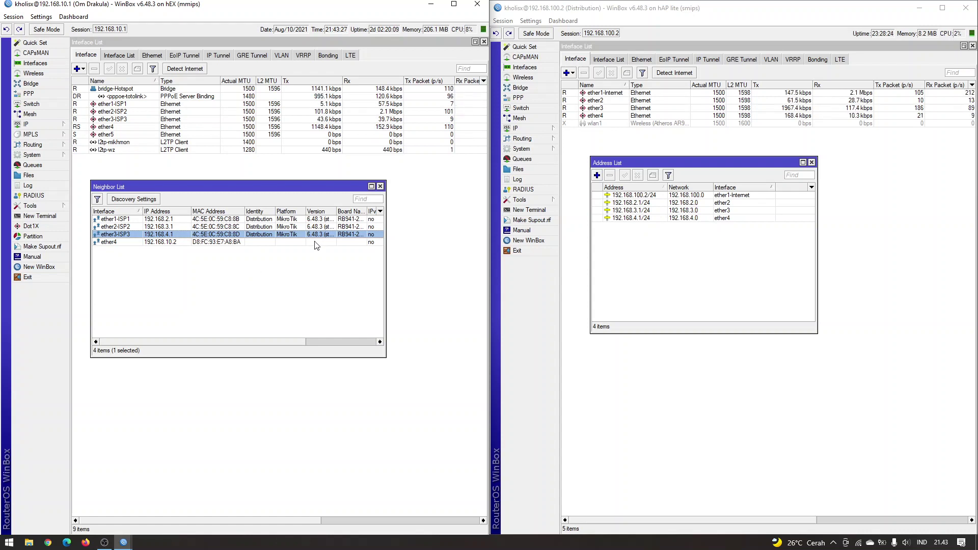
click(653, 232)
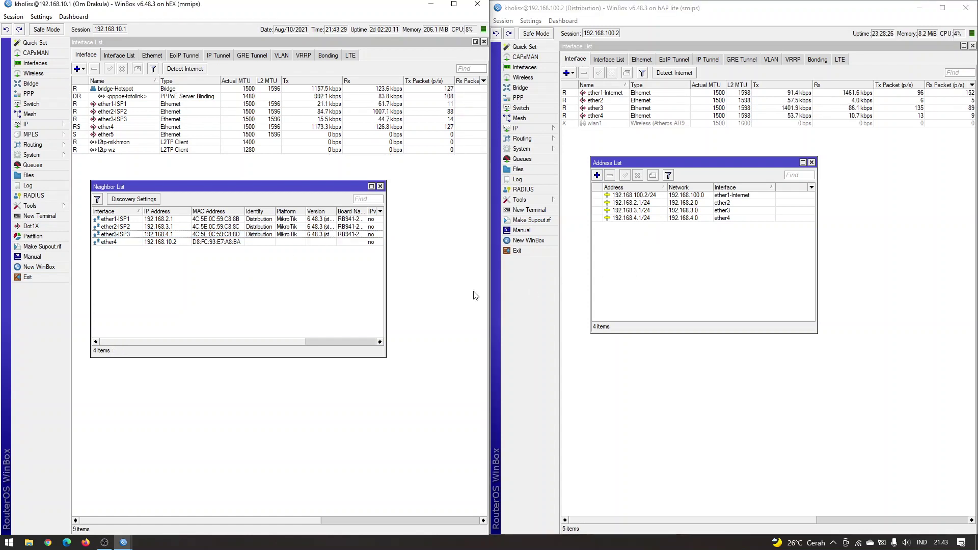
drag(305, 186, 302, 172)
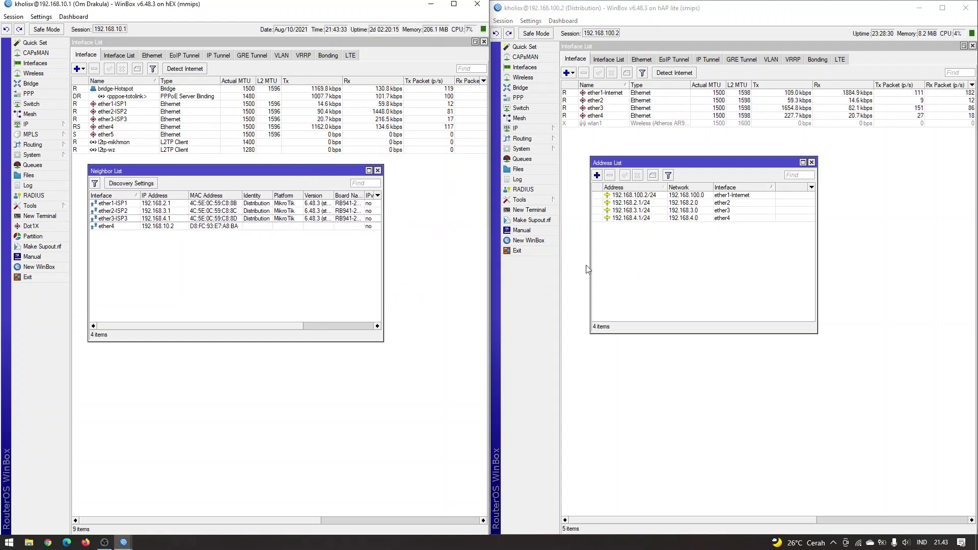
Open a blank Notepad document, narrow its window and place it centrally over the two router sessions.
key(super+r)
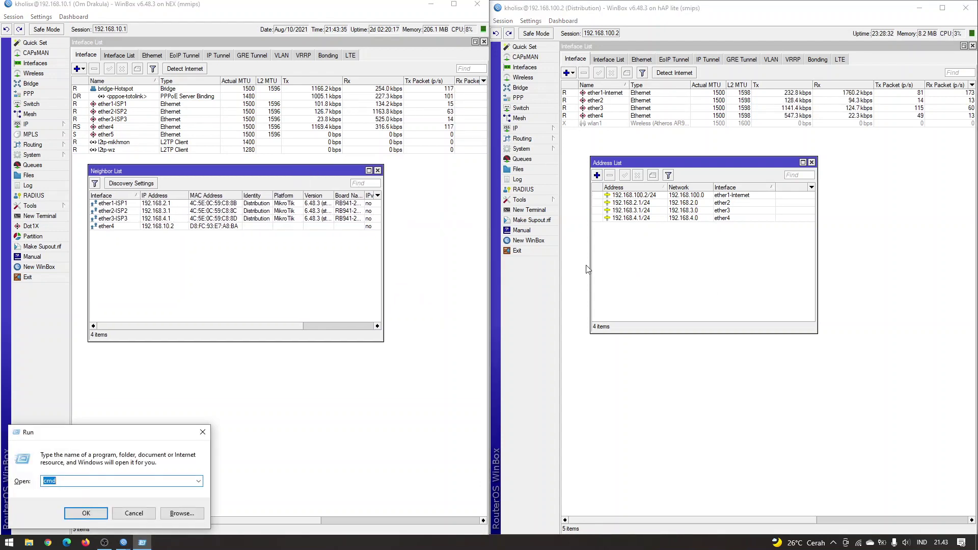
text(notepad)
key(Return)
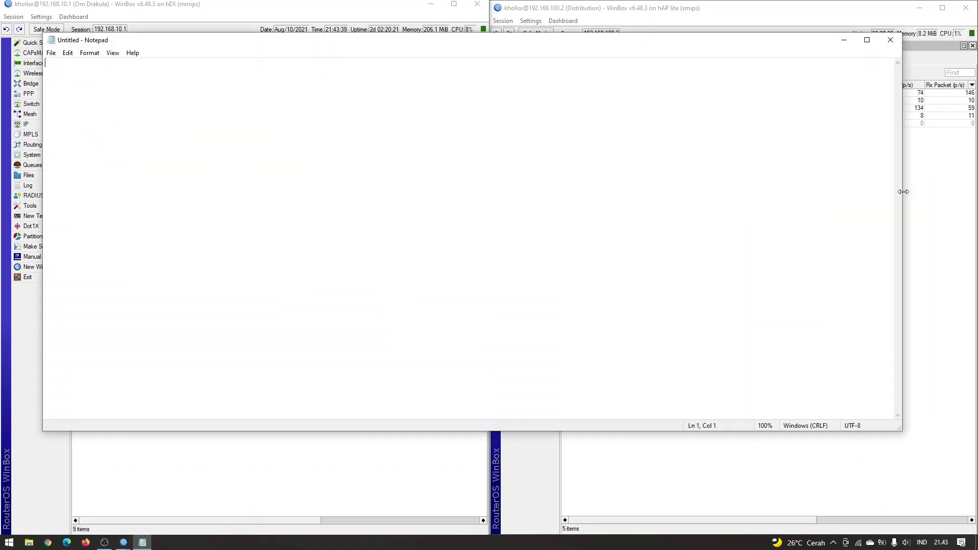
drag(902, 196, 493, 233)
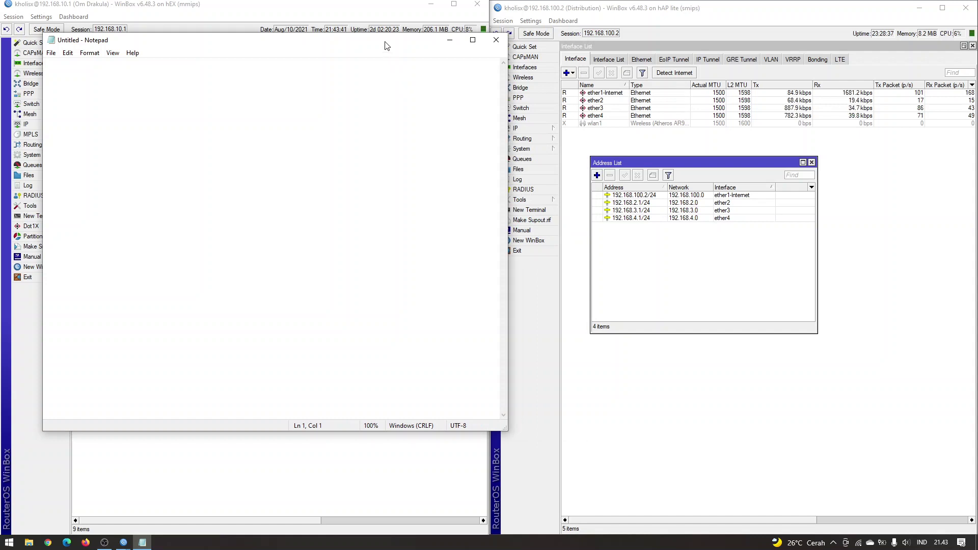
drag(388, 45, 628, 144)
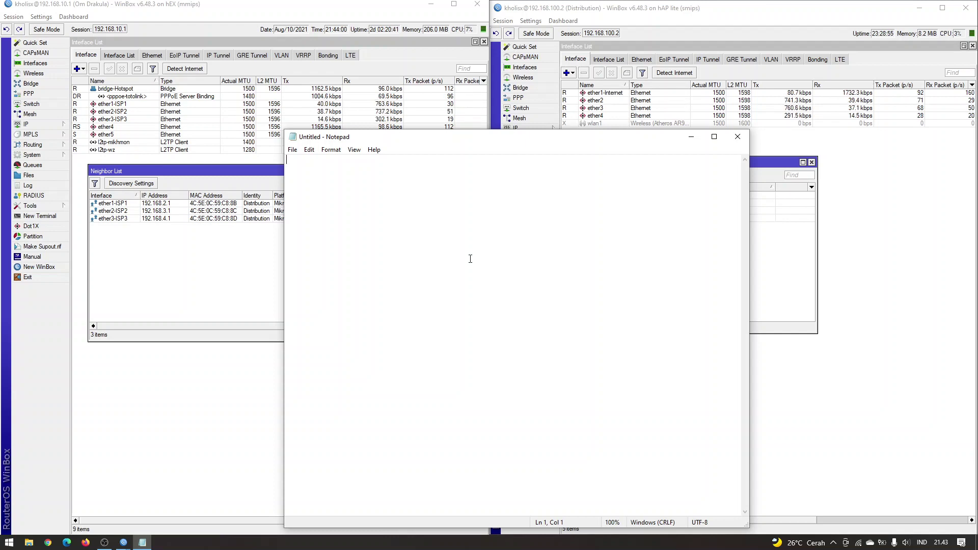
Write the heading "2 MikroTik" in the note and leave a blank line below it.
text(2 R)
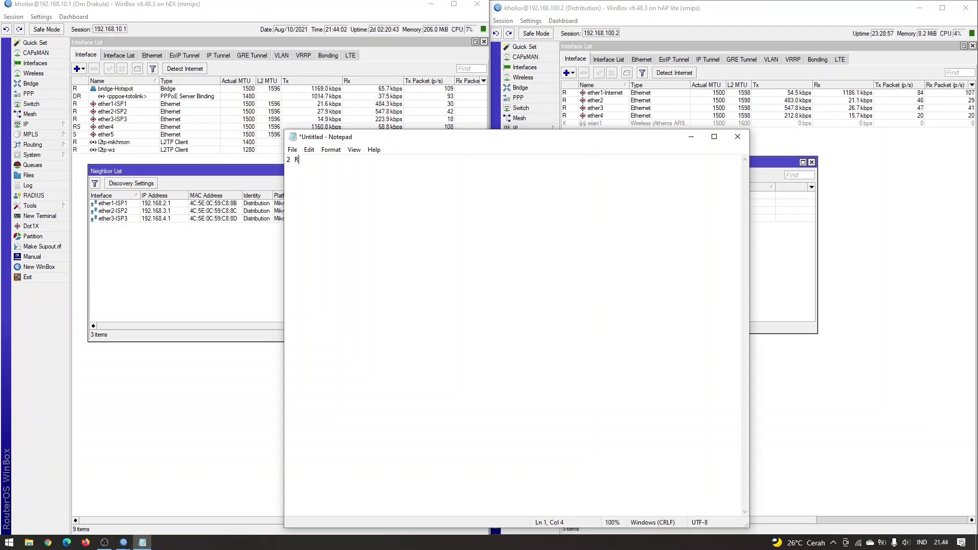
key(BackSpace)
text(MikroTik)
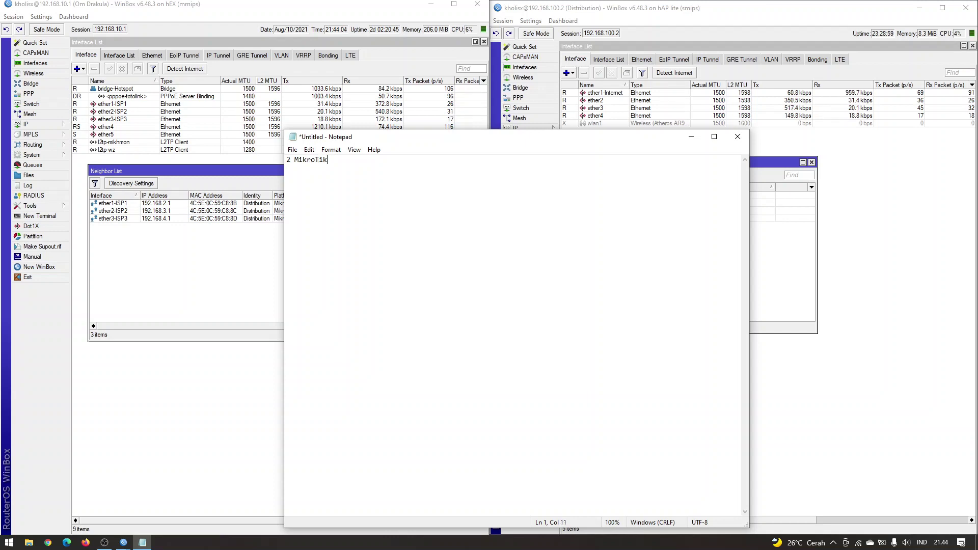
key(Return)
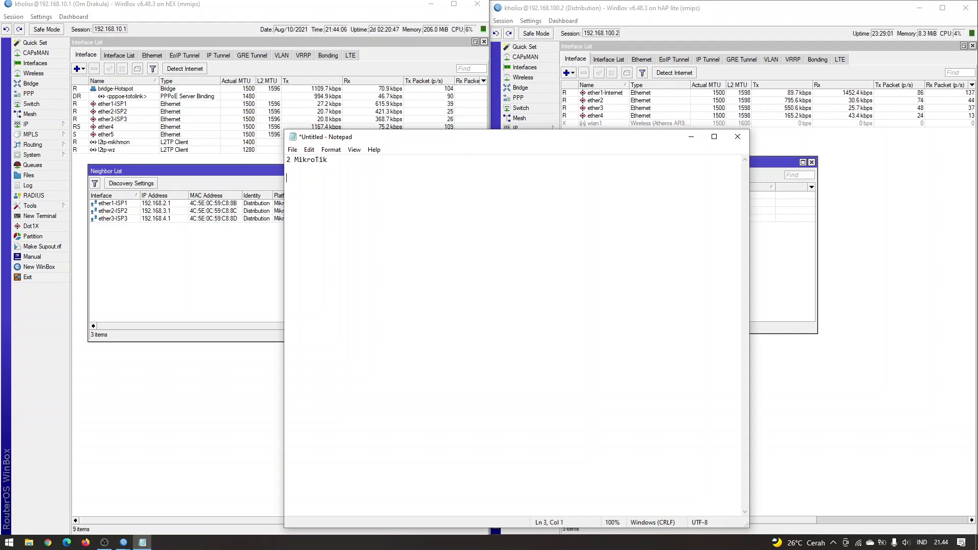
Write the first list item as "1. 750 Gr3 untuk tutorial / seting".
text(1. )
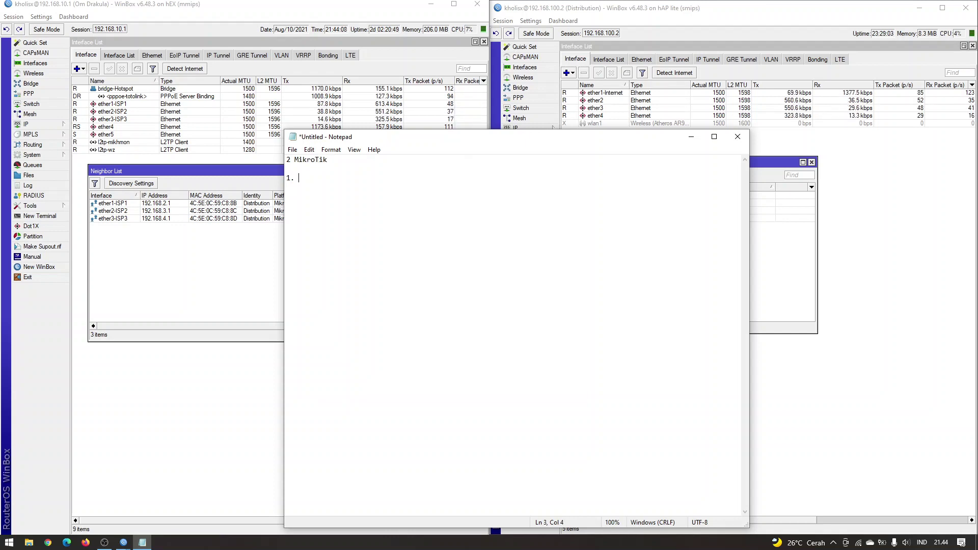
text(740Gr3)
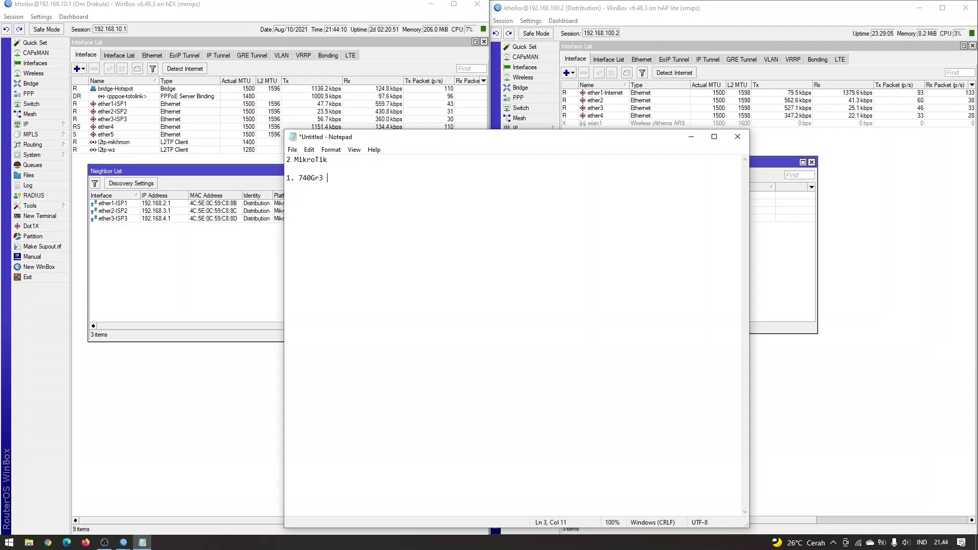
key(BackSpace)
key(BackSpace)
key(BackSpace)
key(BackSpace)
key(BackSpace)
key(BackSpace)
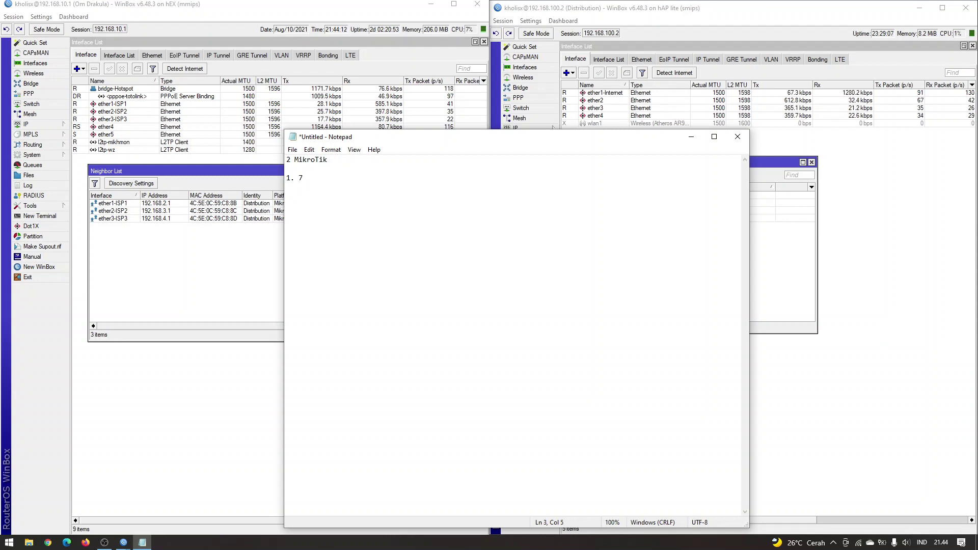
text(50 Gr)
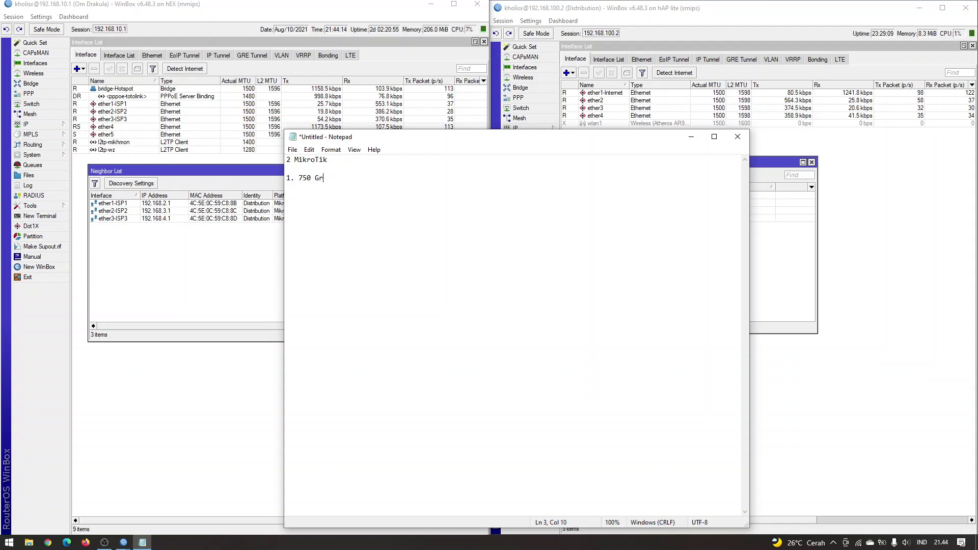
text(3 untuk )
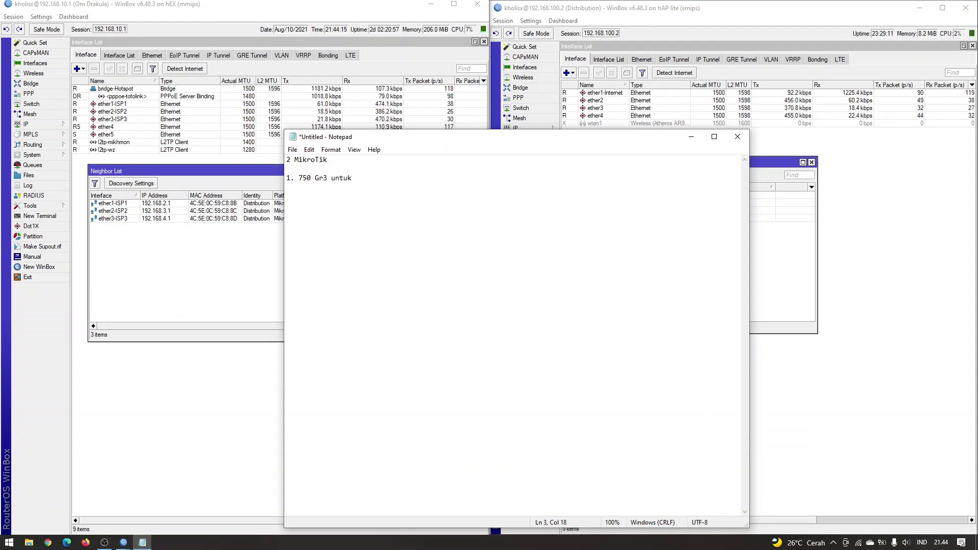
text(tutorial / seting)
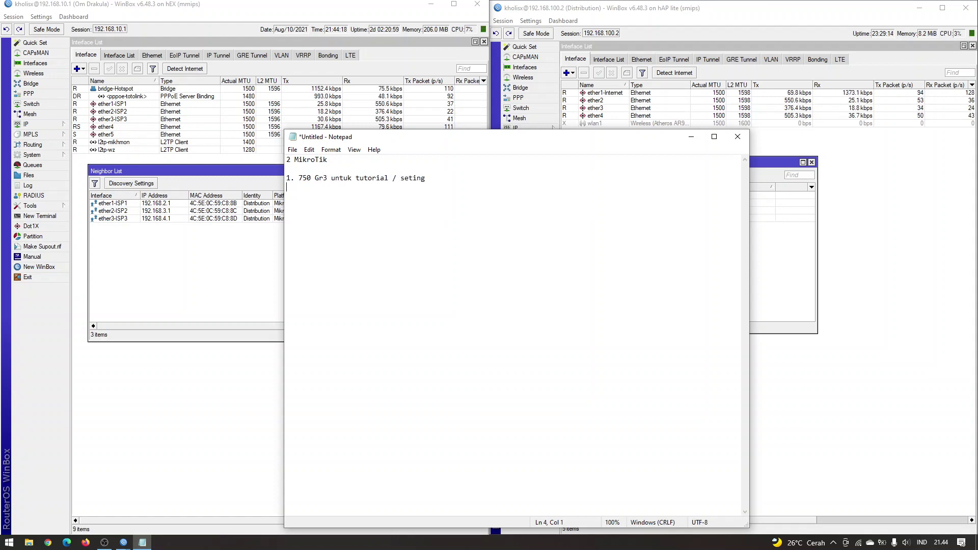
Add the second list item "2. 941 untuk virtual ISP", aligning "untuk" with the line above, and leave a blank line below.
key(Return)
text(2.)
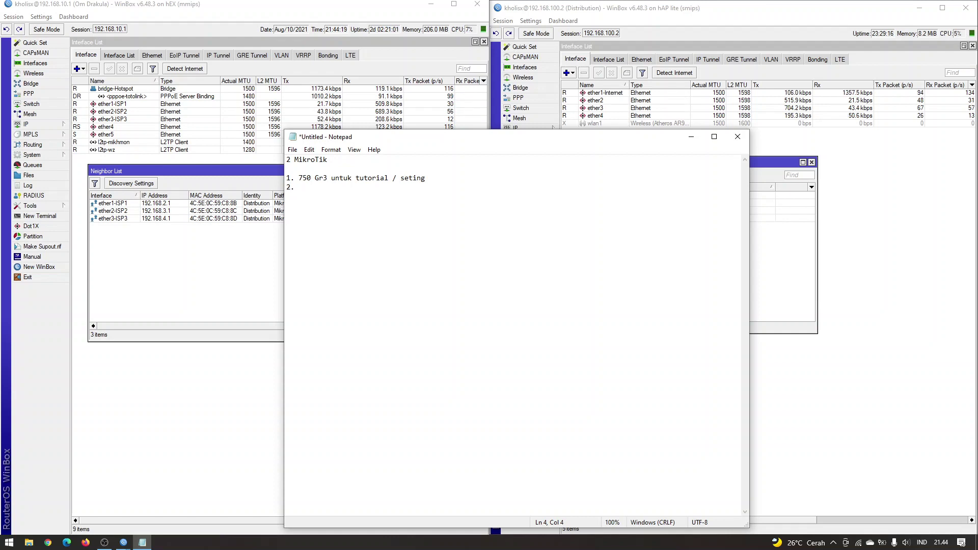
text( 941 )
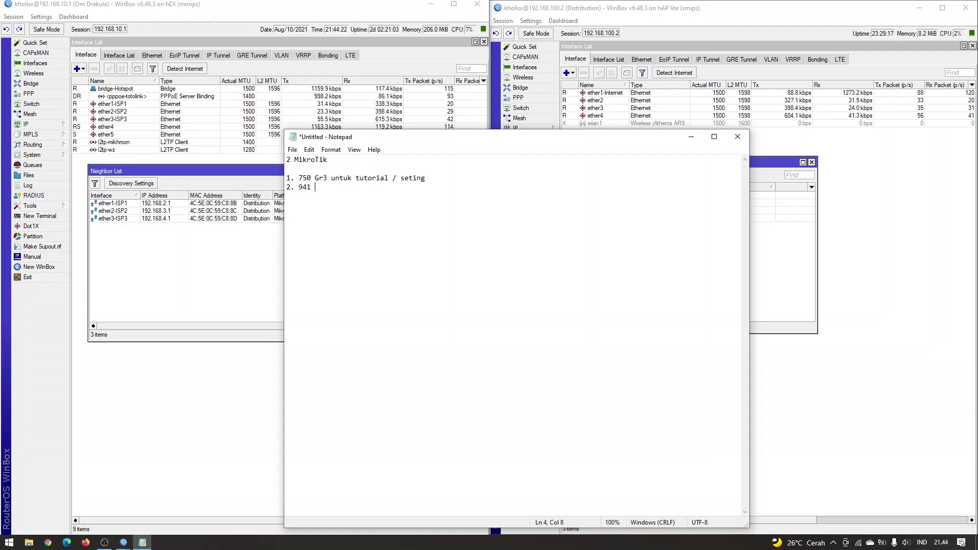
text(    untuk )
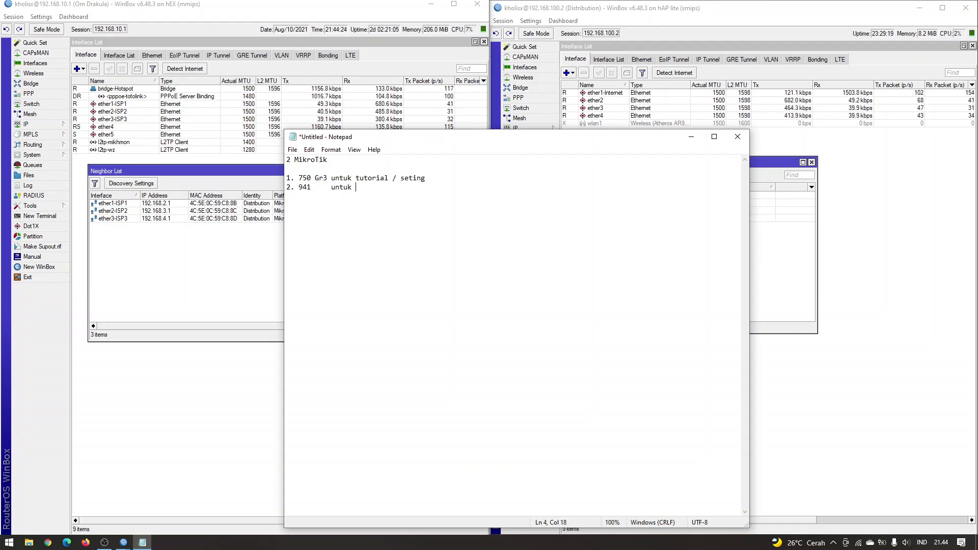
text(virtual ISP)
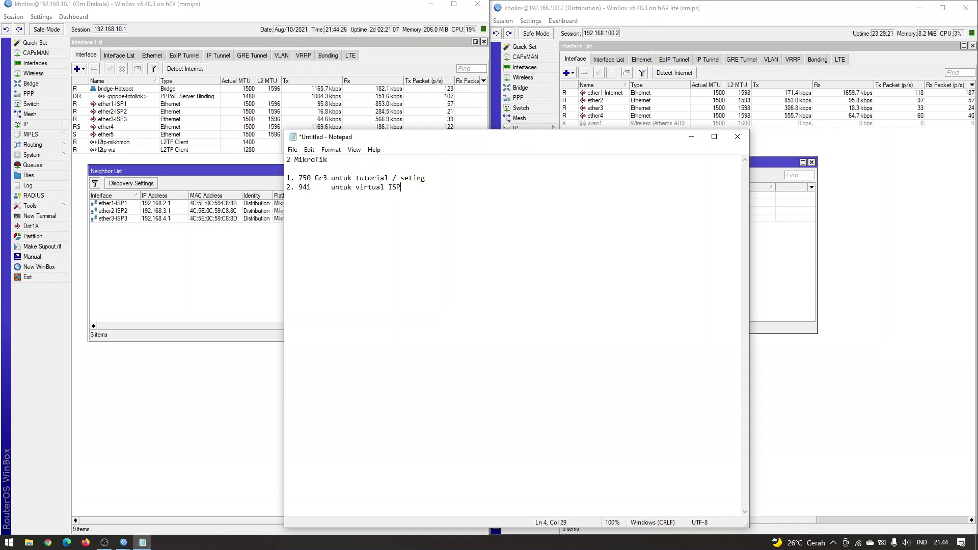
key(Return)
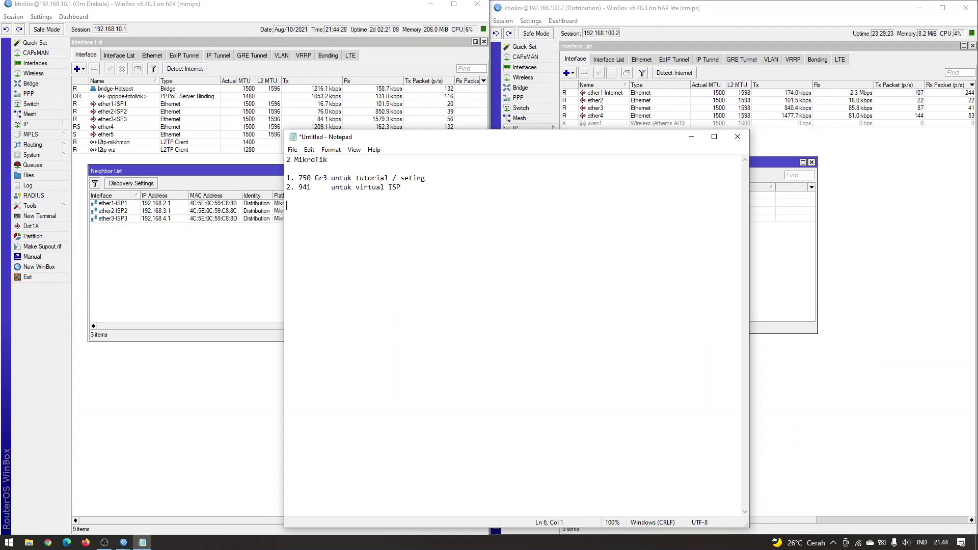
Append "---> 5 ether" to the 750 Gr3 list item in the note.
click(492, 179)
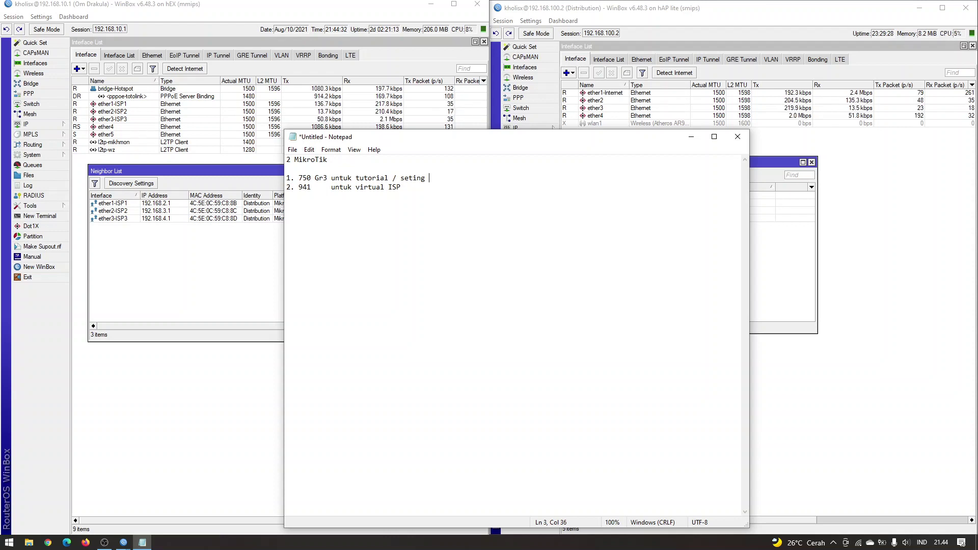
text(--)
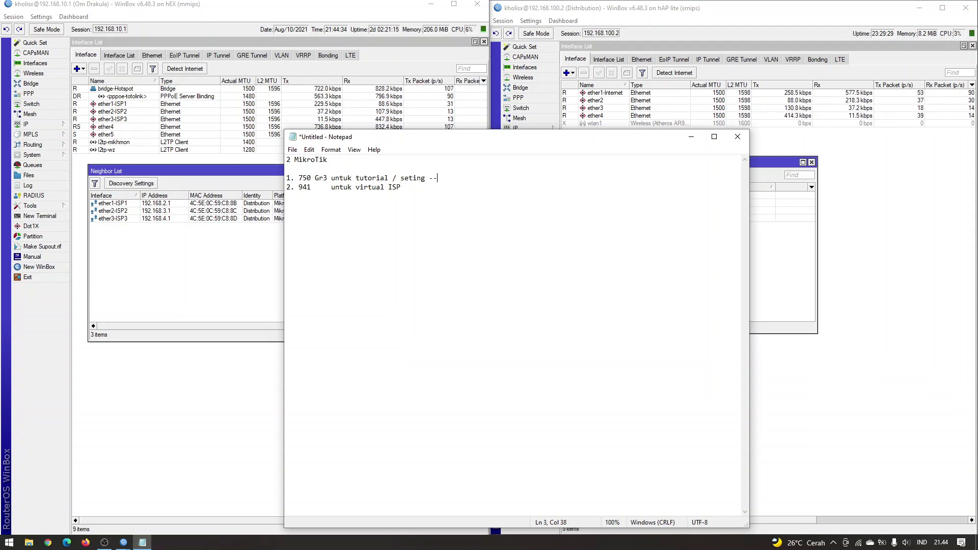
text(-> 5 etgh)
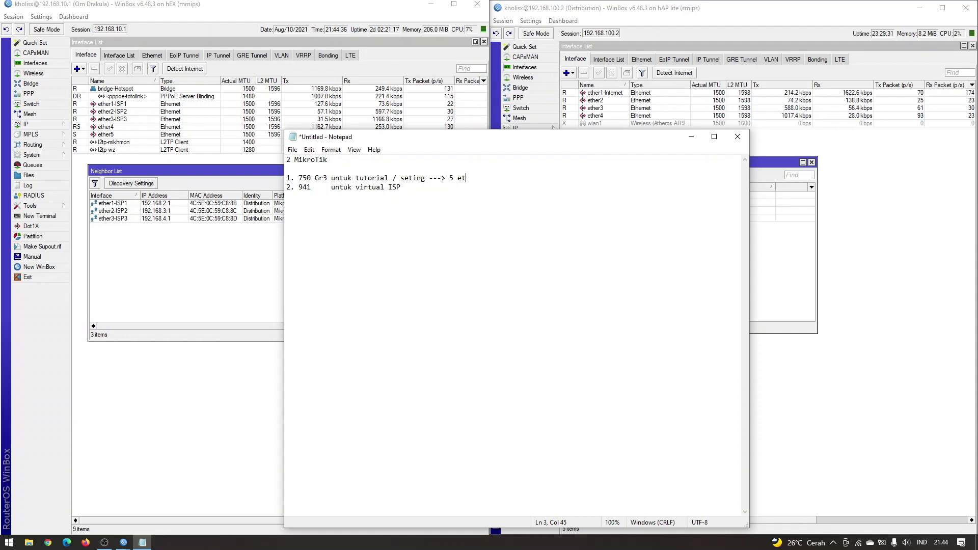
key(BackSpace)
key(BackSpace)
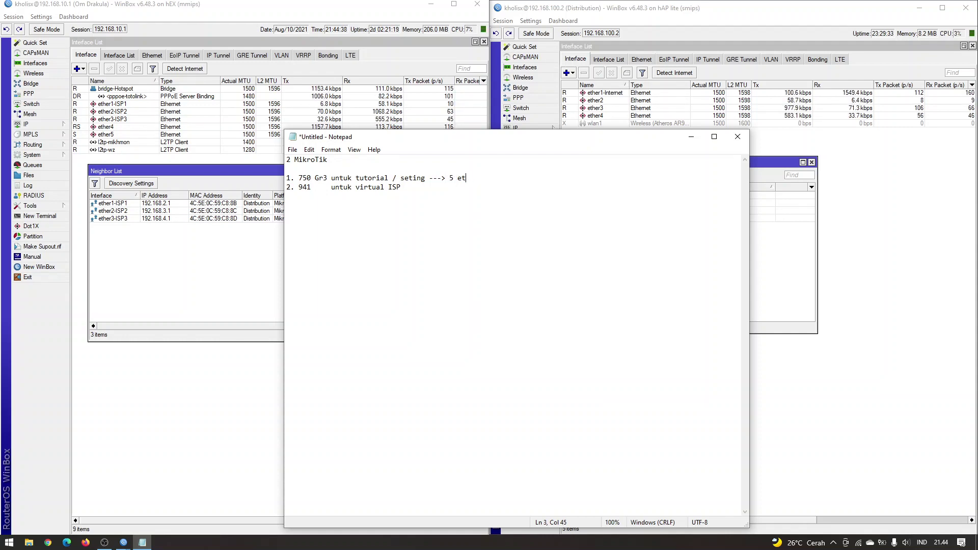
text(her)
Append "---> 4 ether" to the 941 list item, aligning the arrow with the line above, and leave blank lines below.
click(431, 190)
text(-)
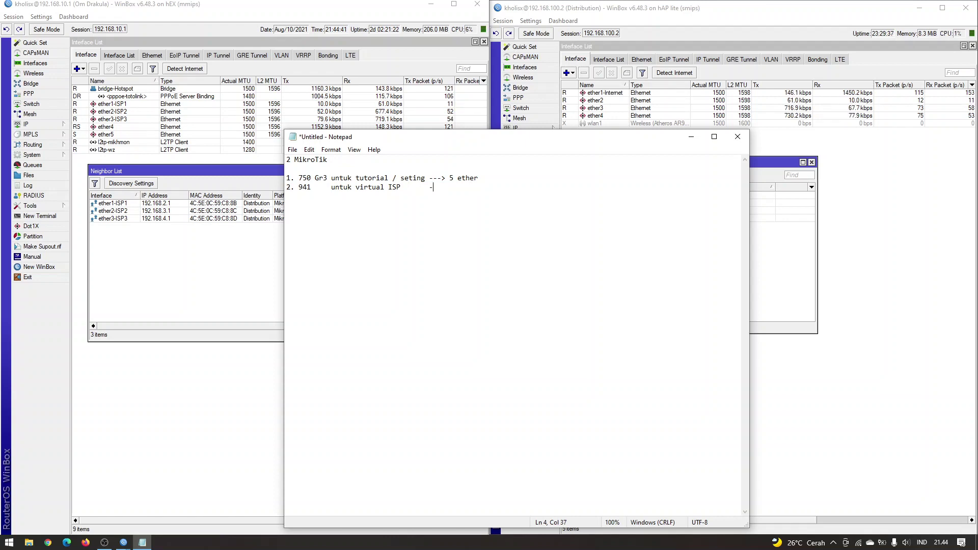
text(--> 4 e)
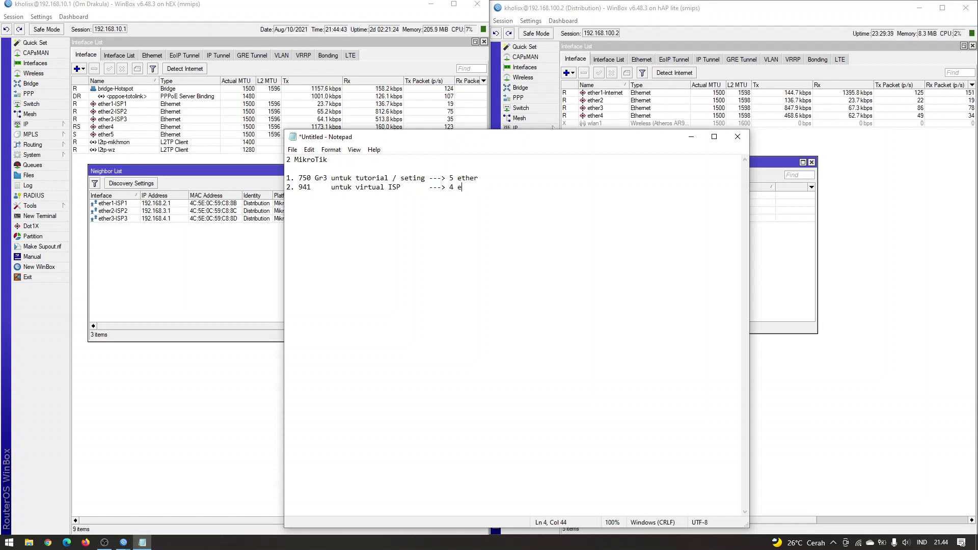
text(ther)
key(Return)
key(Return)
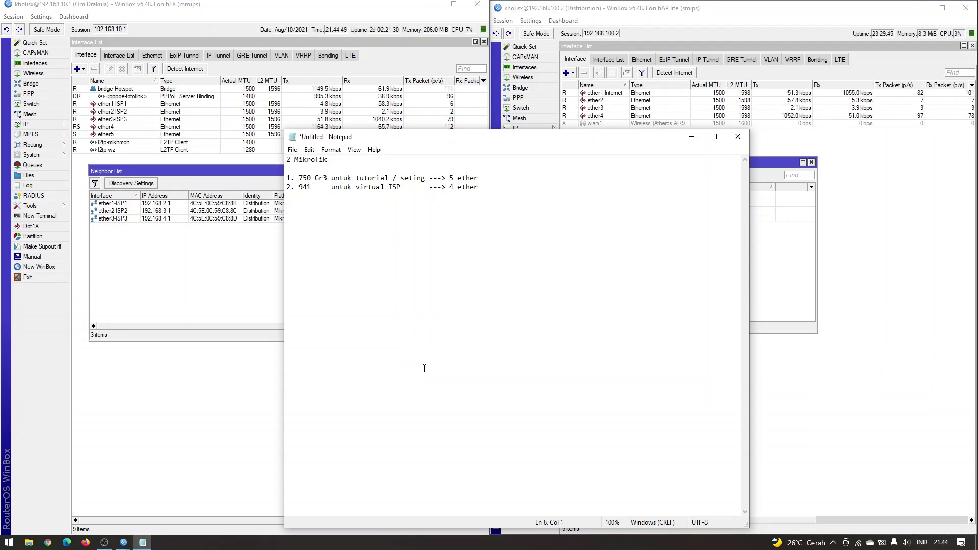
Start a new section below the list with the heading "750 Gr3".
text(750 Gr2)
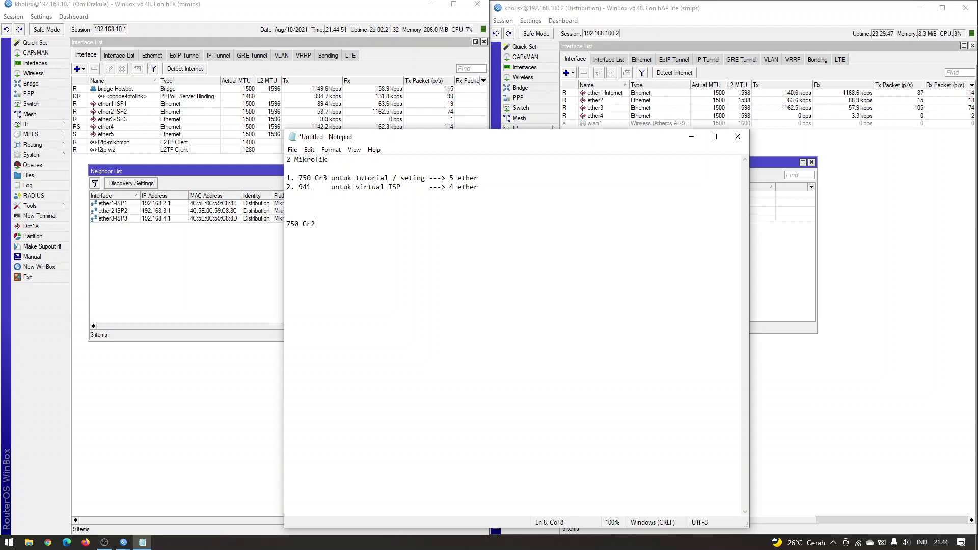
key(BackSpace)
text(3)
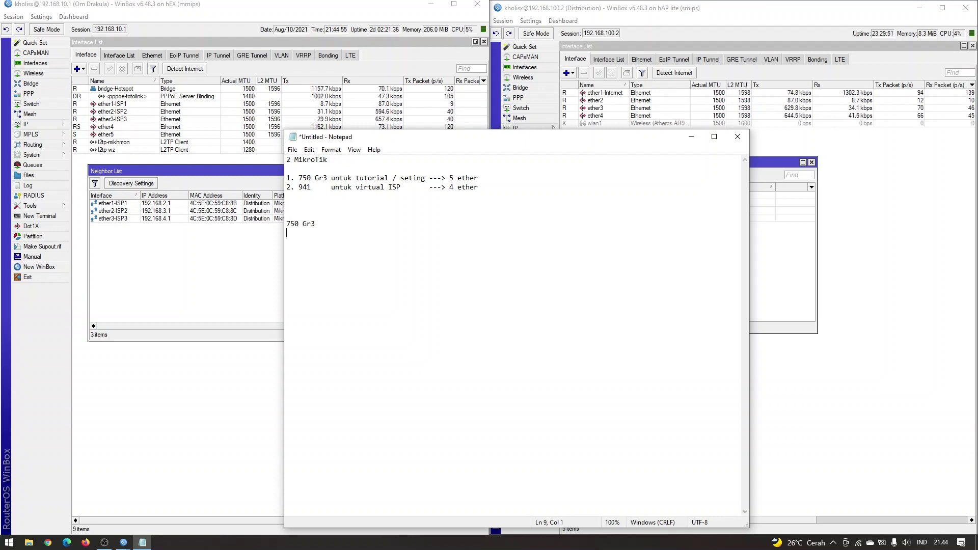
Write the line "seting Load Balance PCC 3 ISP" under the 750 Gr3 heading.
text(seting Loba)
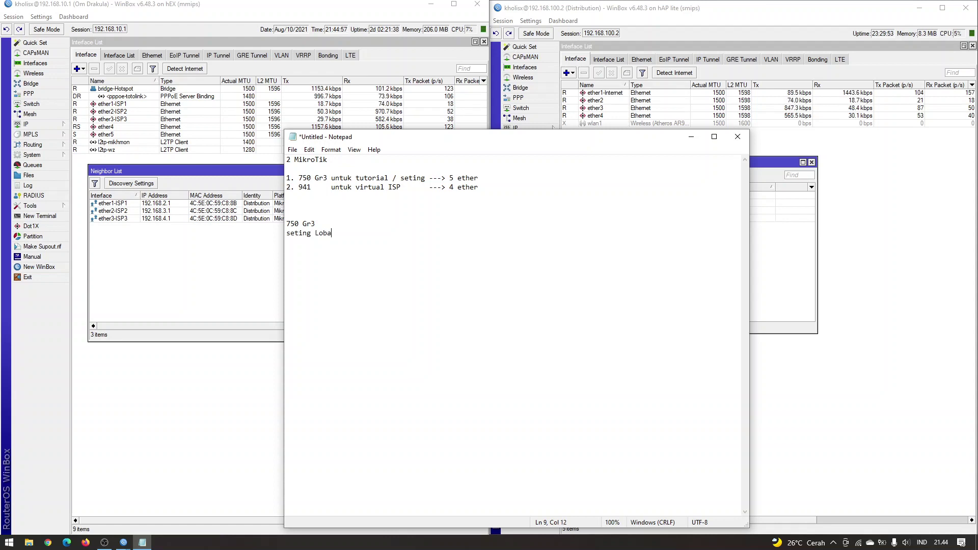
key(BackSpace)
key(BackSpace)
text(ad Balacn)
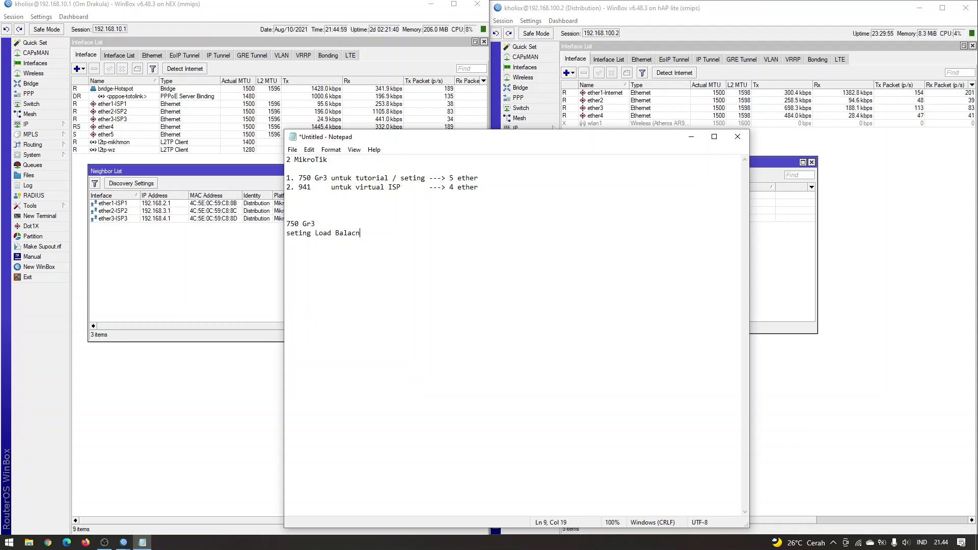
key(BackSpace)
key(BackSpace)
text(nce PCC)
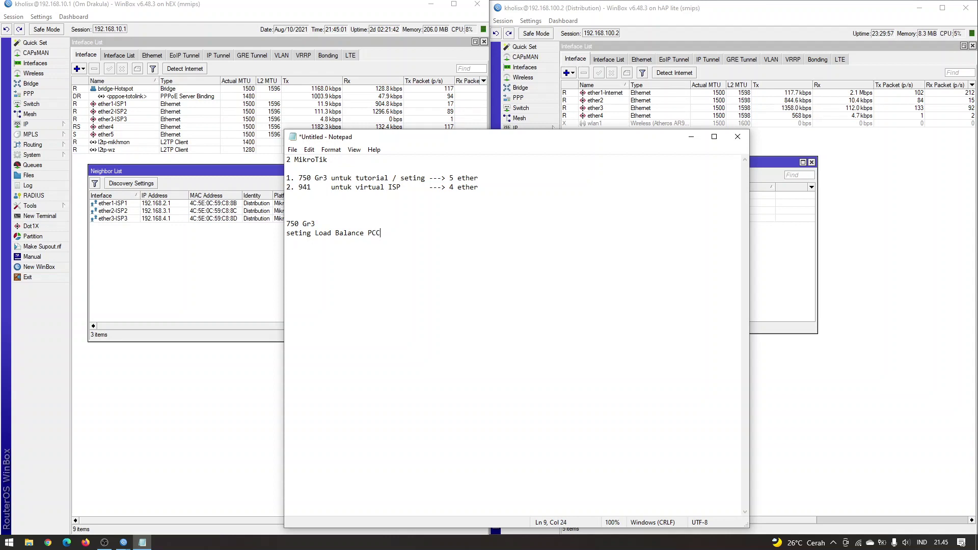
text( 3 ISP)
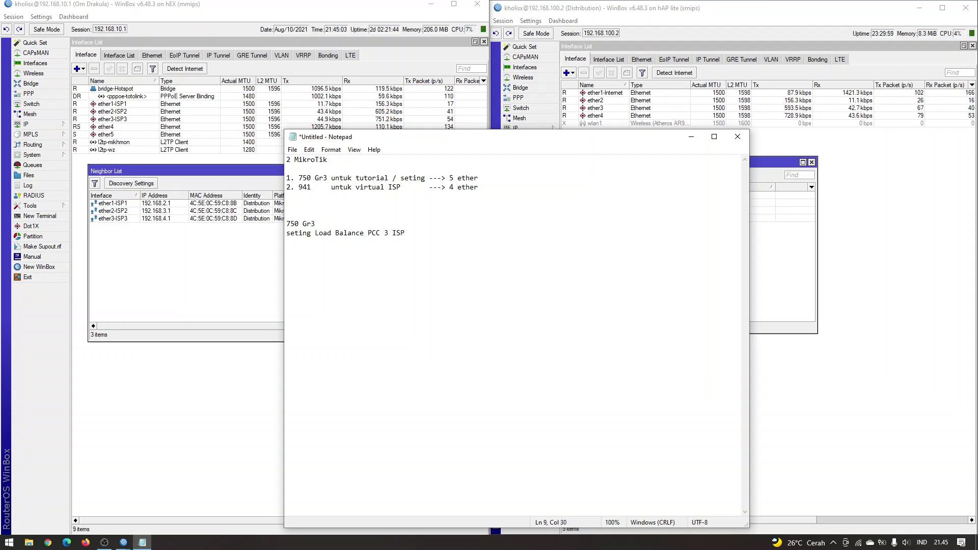
List "- ether1", "- ether2" and "- ether3" as indented items under the load balance line.
key(Return)
text(- )
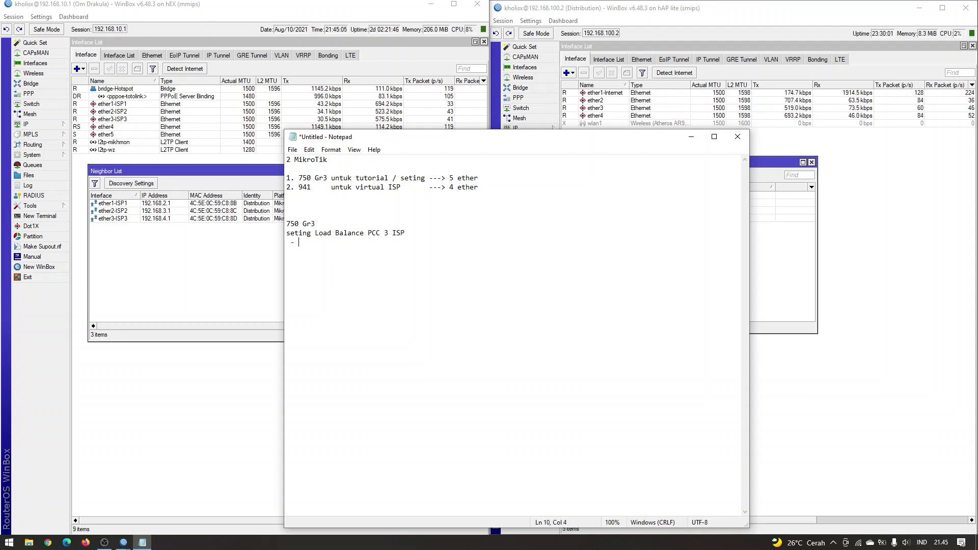
text(ether1)
key(Return)
text(-)
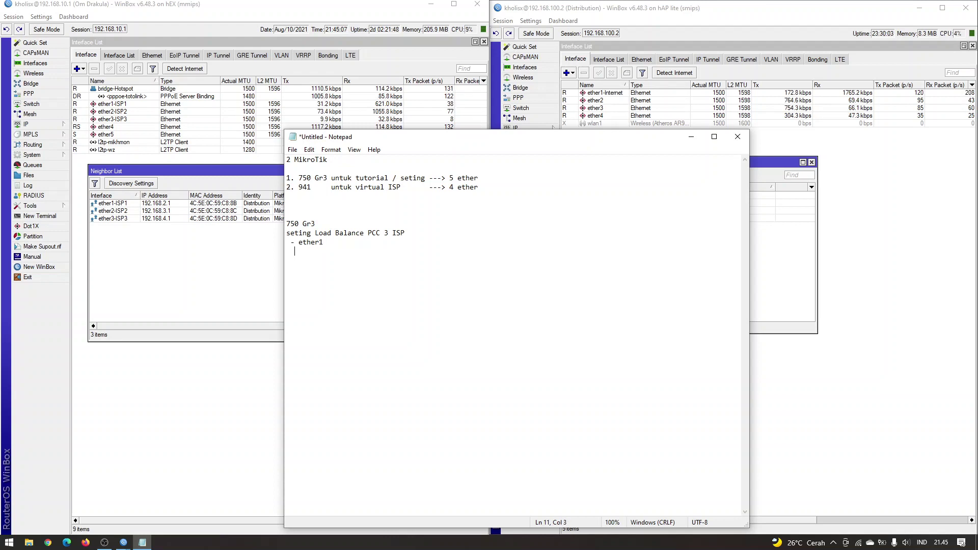
text( ether)
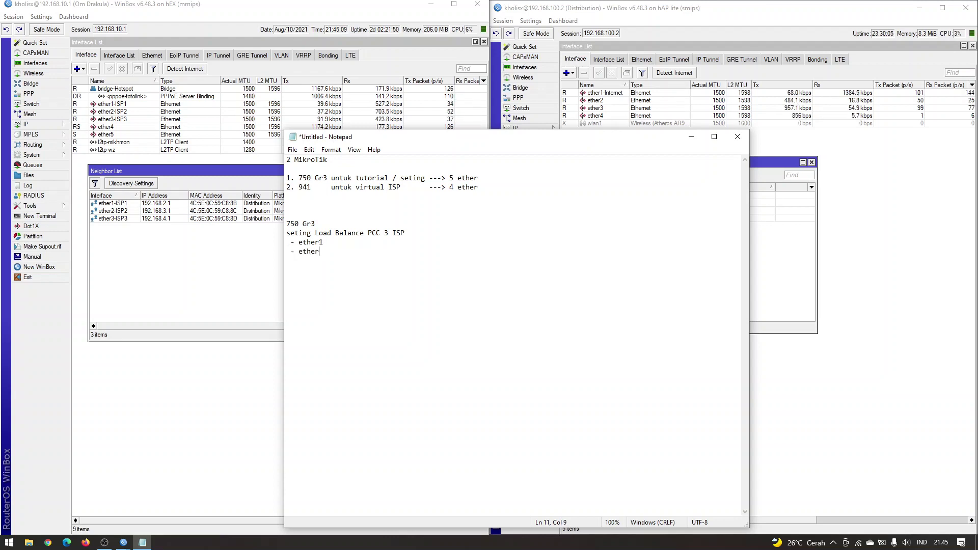
text(2)
key(Return)
text(=)
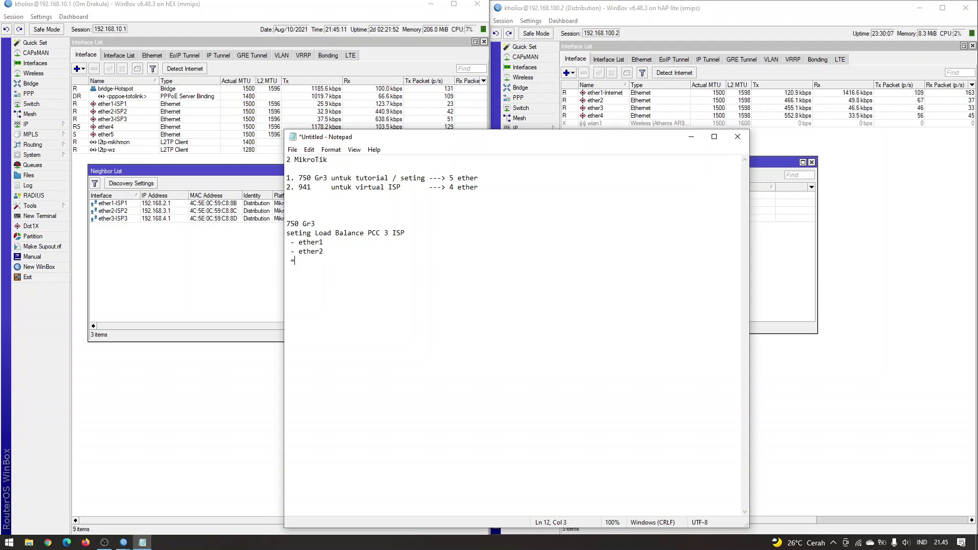
text(- ether3)
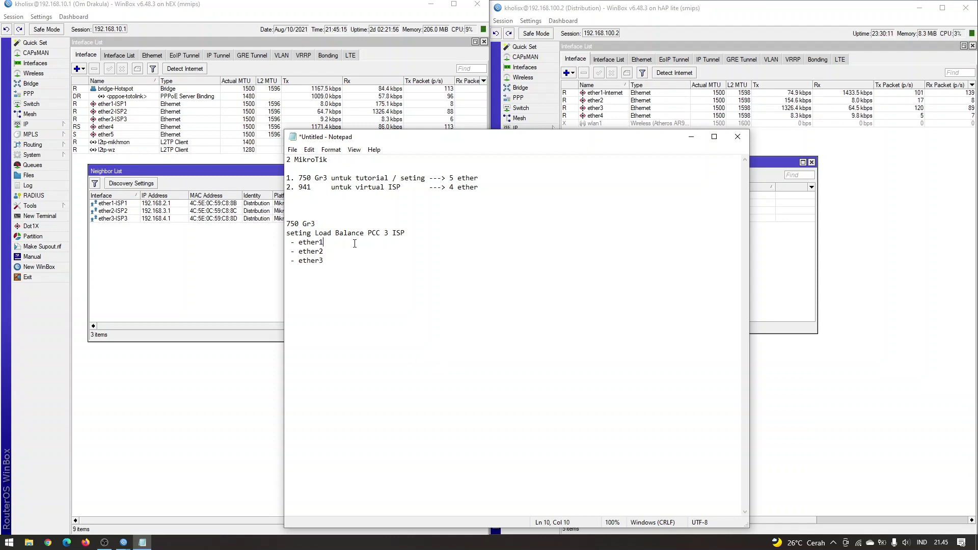
Append "-ISP1", "-ISP2" and "-ISP3" to the ether1, ether2 and ether3 items respectively.
key(Up)
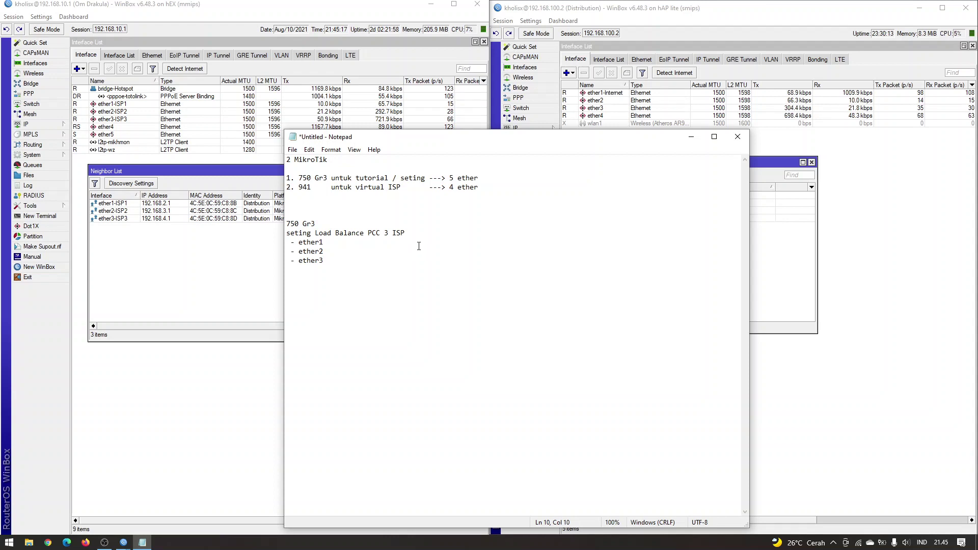
text(-ISP1)
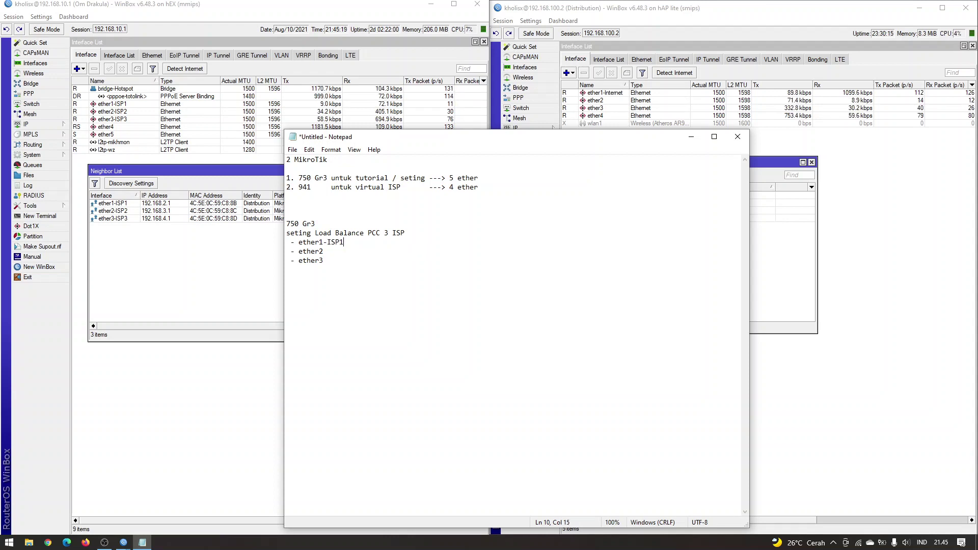
key(Down)
text(-ISP)
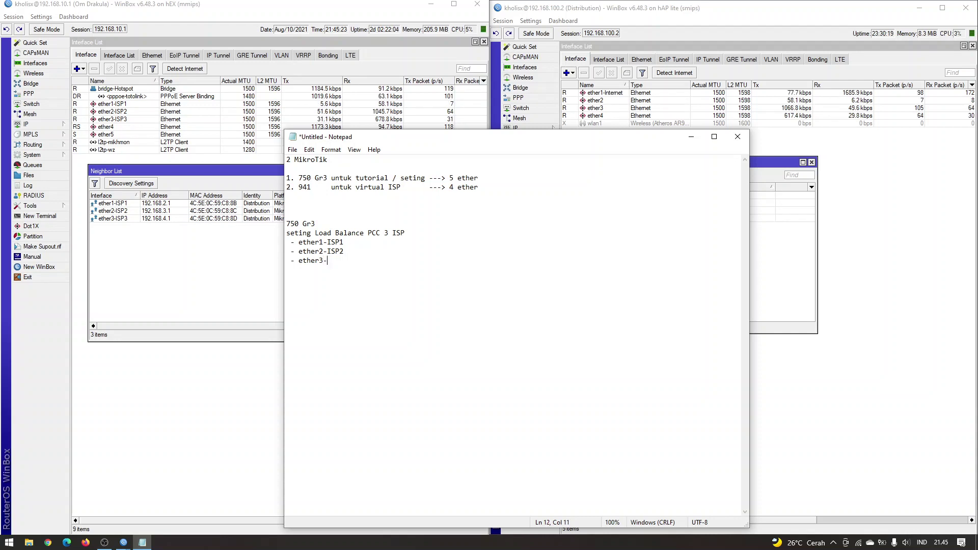
text(-ISP3)
click(412, 244)
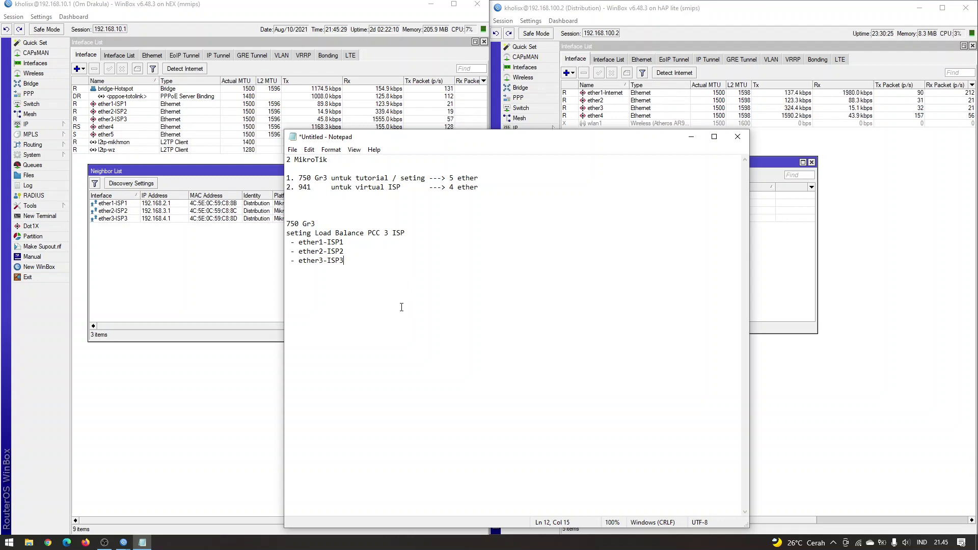
Add the line "sebar" below the ISP ports, with the indented items "- ether4" and "- ether5" under it.
key(Return)
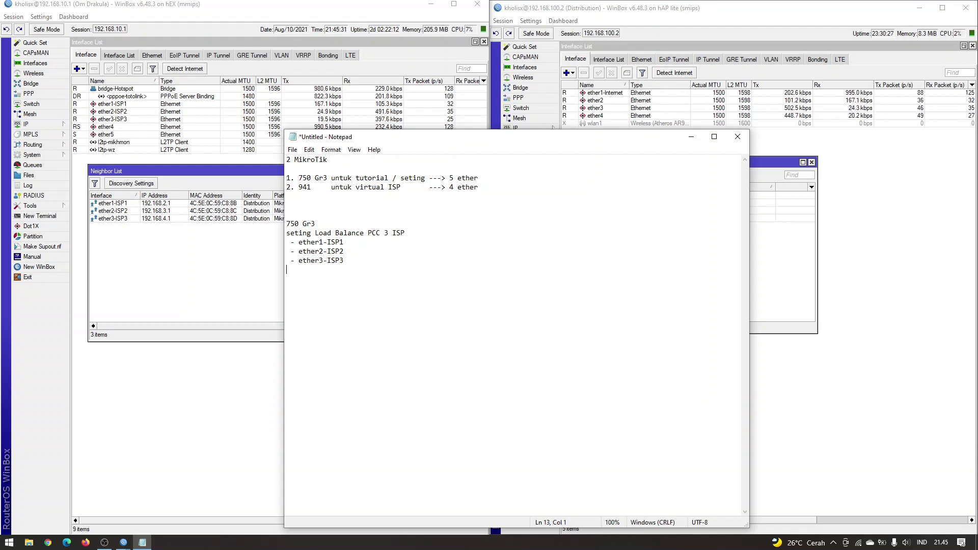
text(sebar)
key(Return)
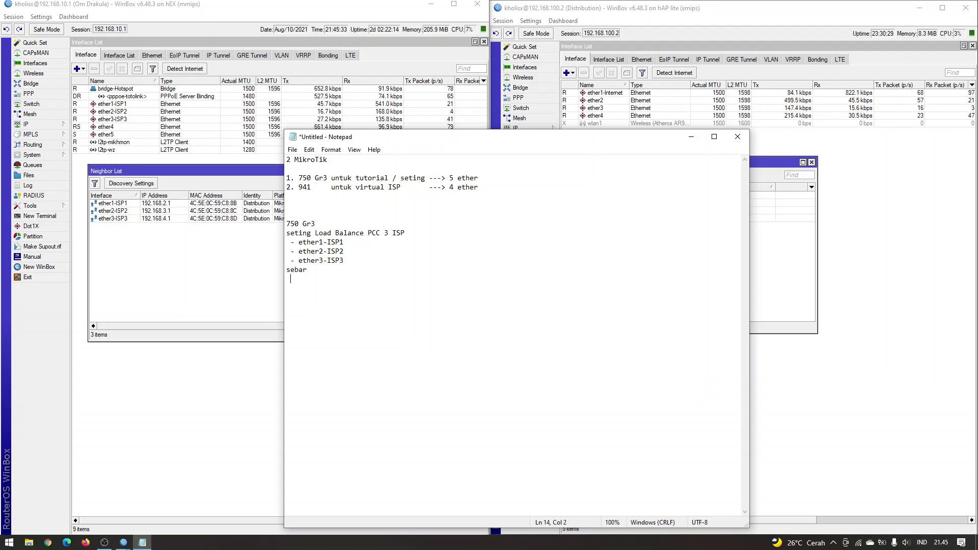
text(- ether)
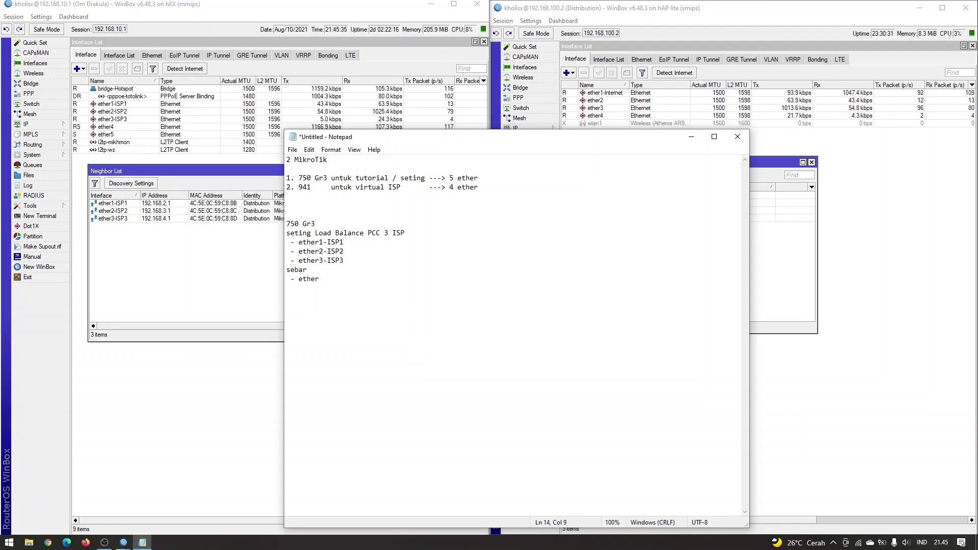
text(4)
key(Return)
text(- et)
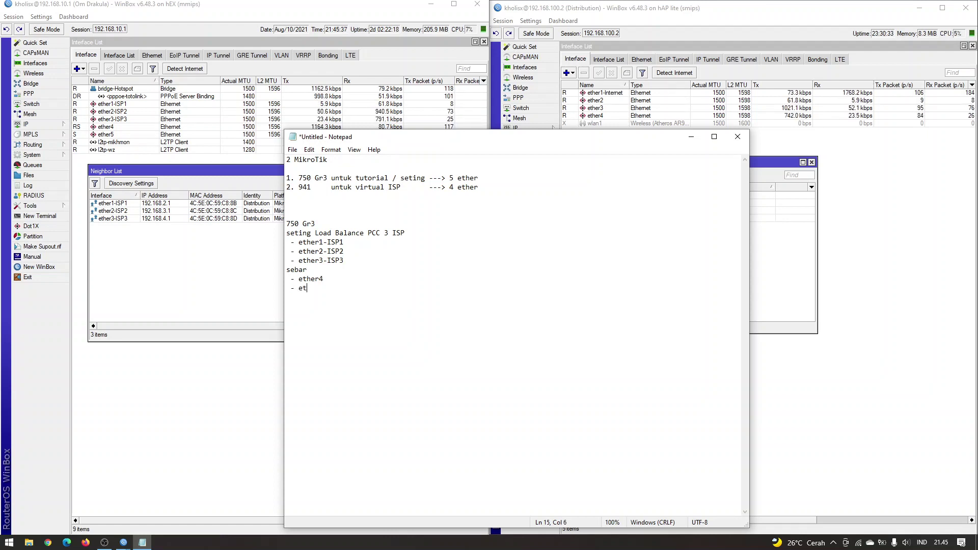
text( e)
text(5)
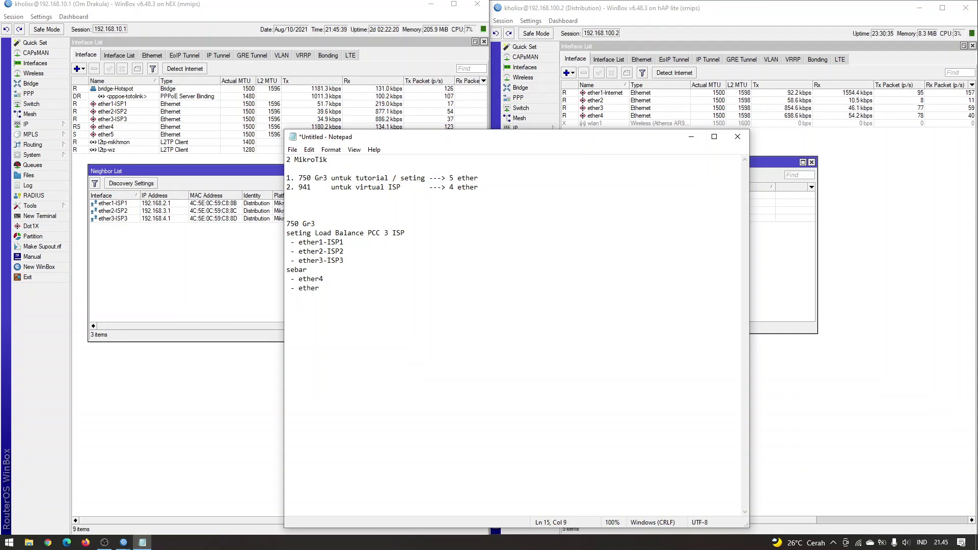
Leave blank lines and add a "941" section with the line "sumber internet" and the indented item "- ether1-Internet".
key(Return)
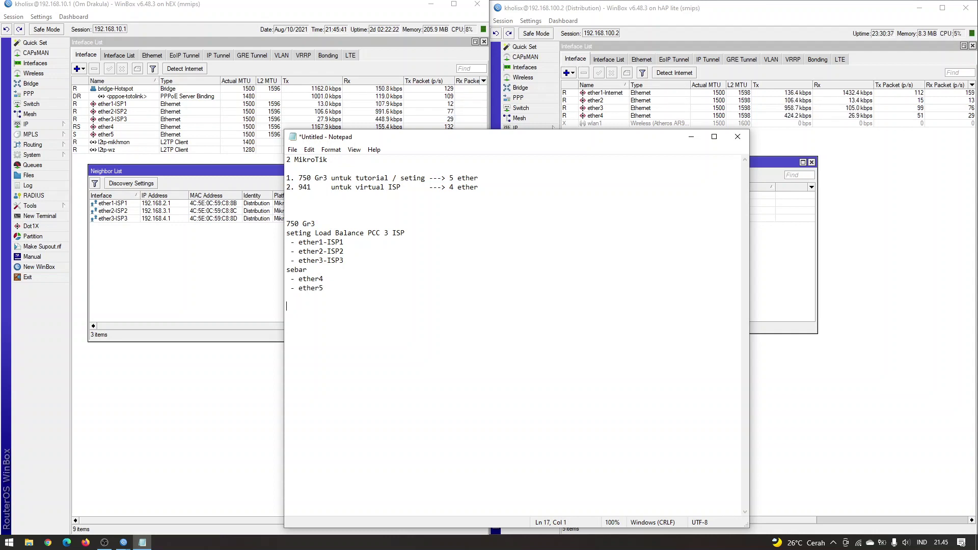
text(941)
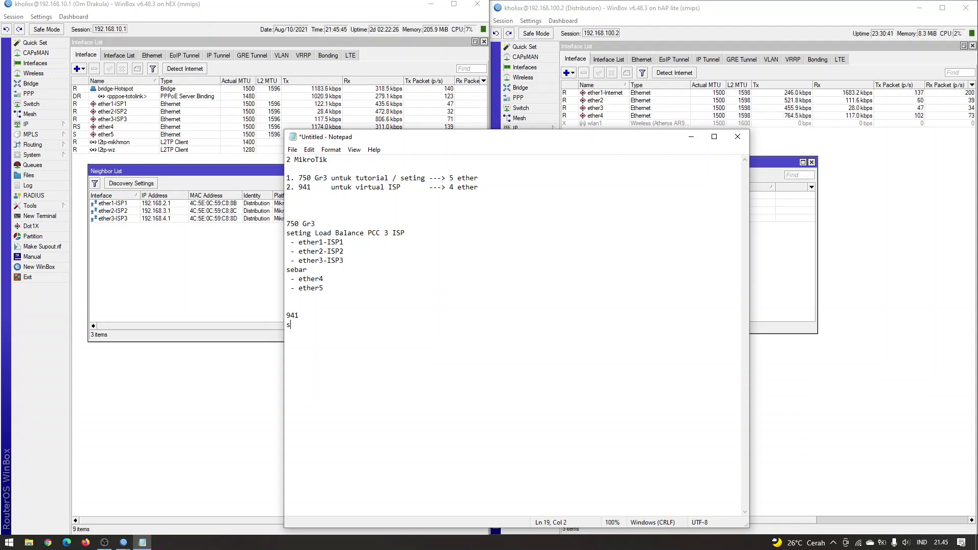
text(umber intere)
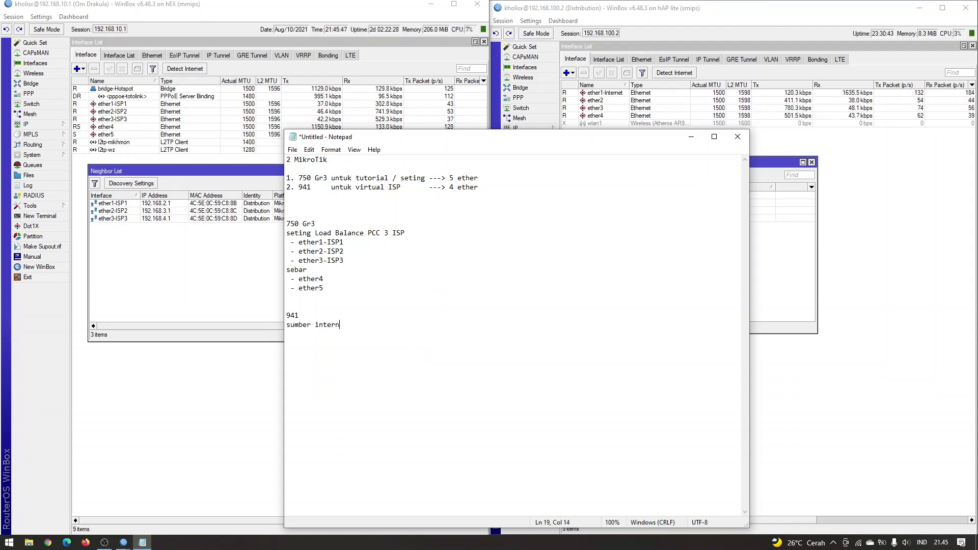
text(et)
key(Return)
text(- ether1)
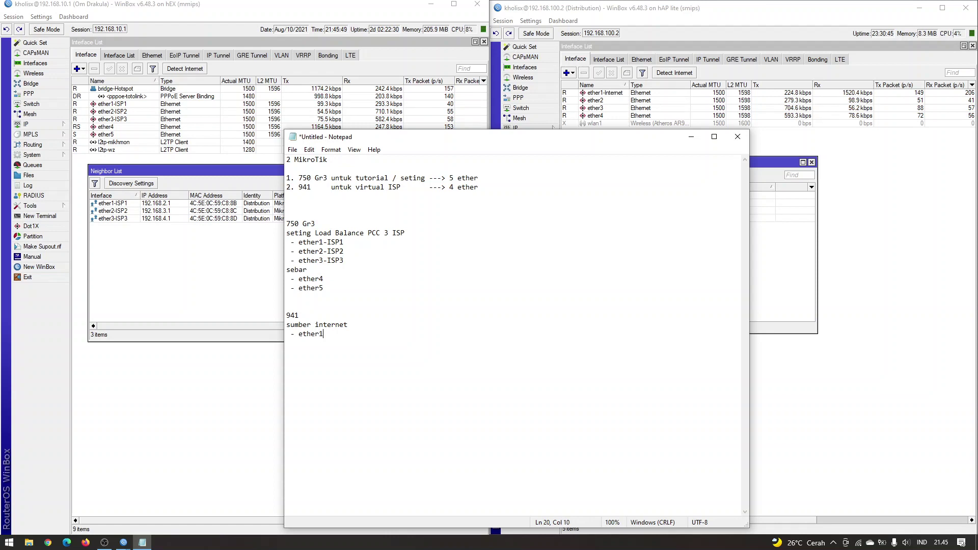
text(-Internet)
key(Return)
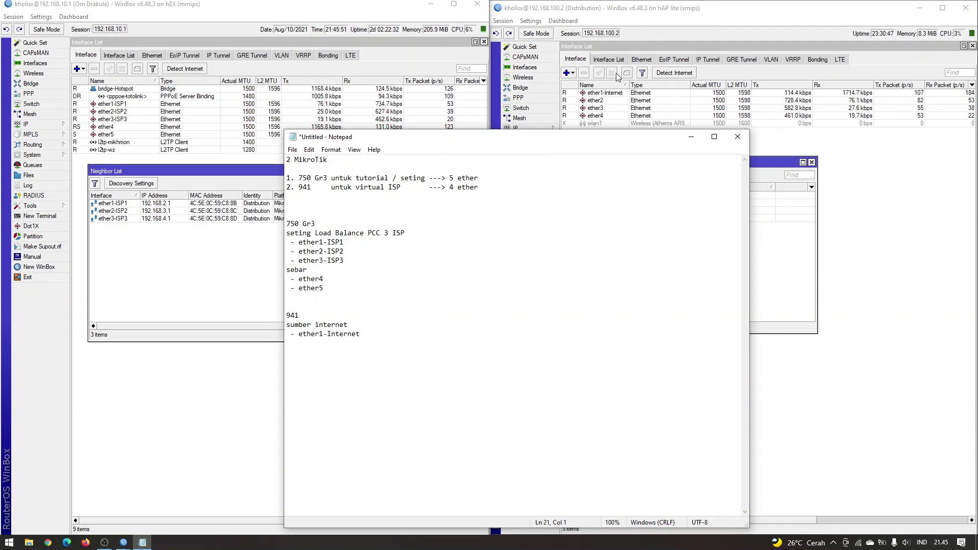
Add the line "sebar" under the 941's ether1-Internet item, with the indented items "- ether2", "- ether3" and "- ether4" below it.
click(618, 94)
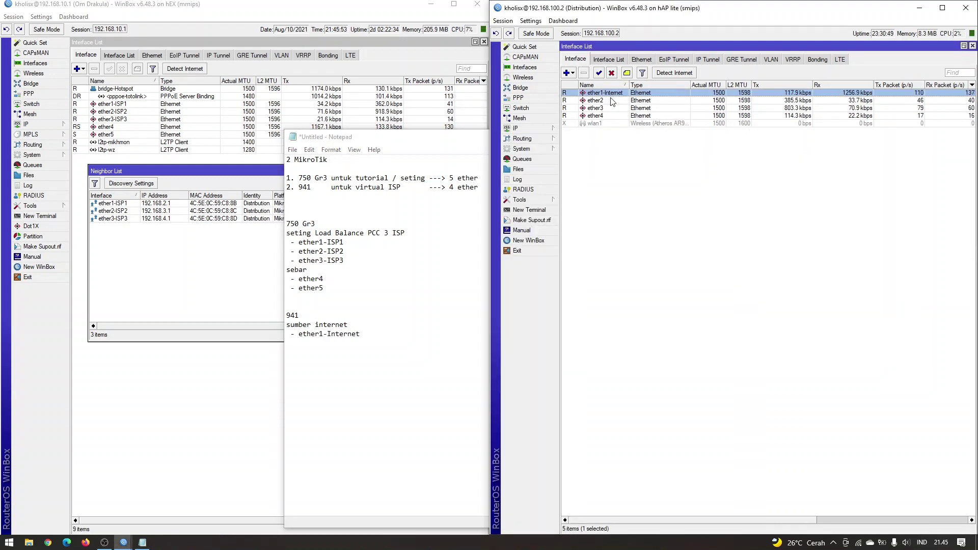
click(371, 406)
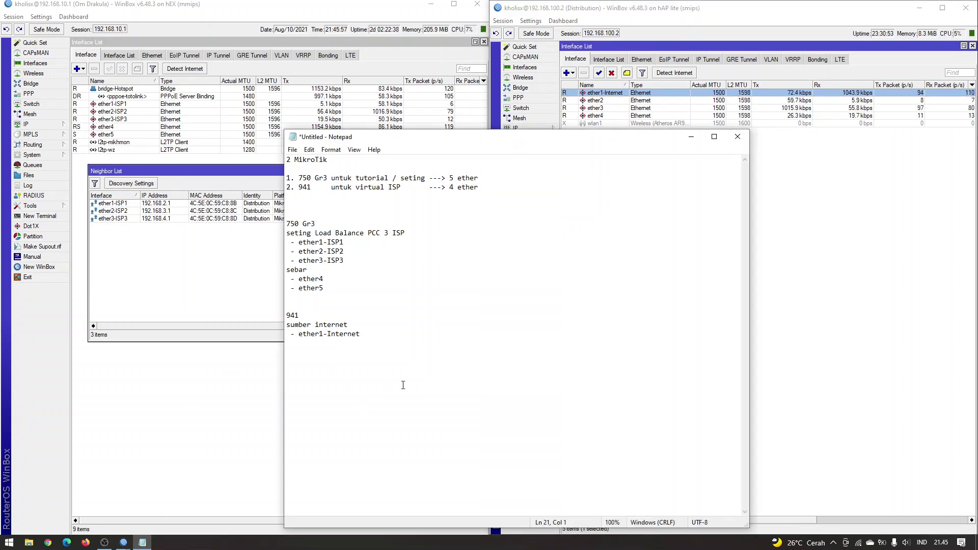
text(sebar)
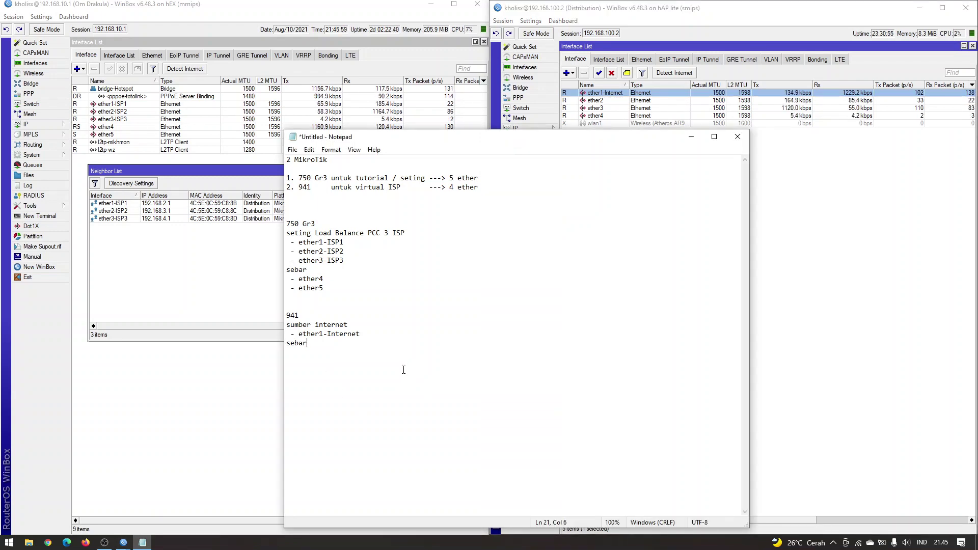
key(Return)
text(- ether2 )
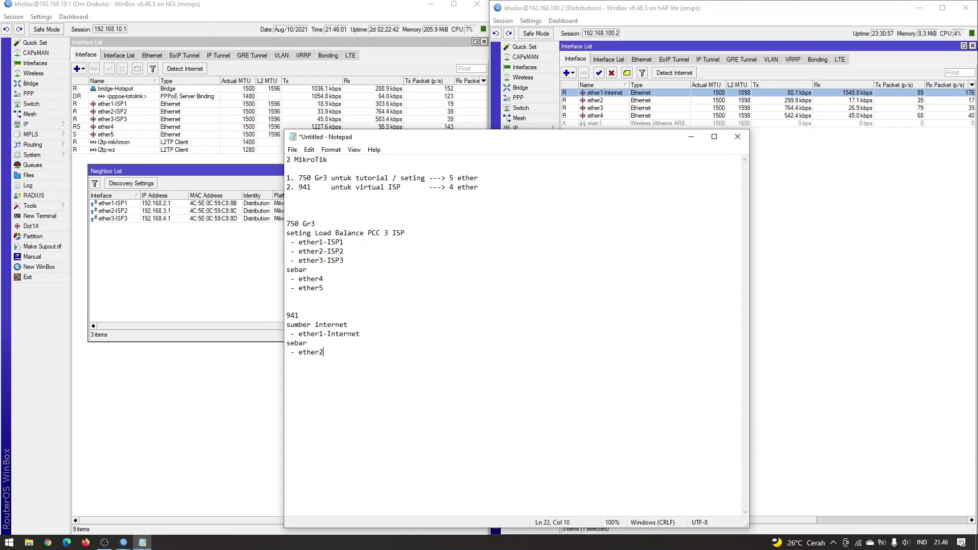
text( -)
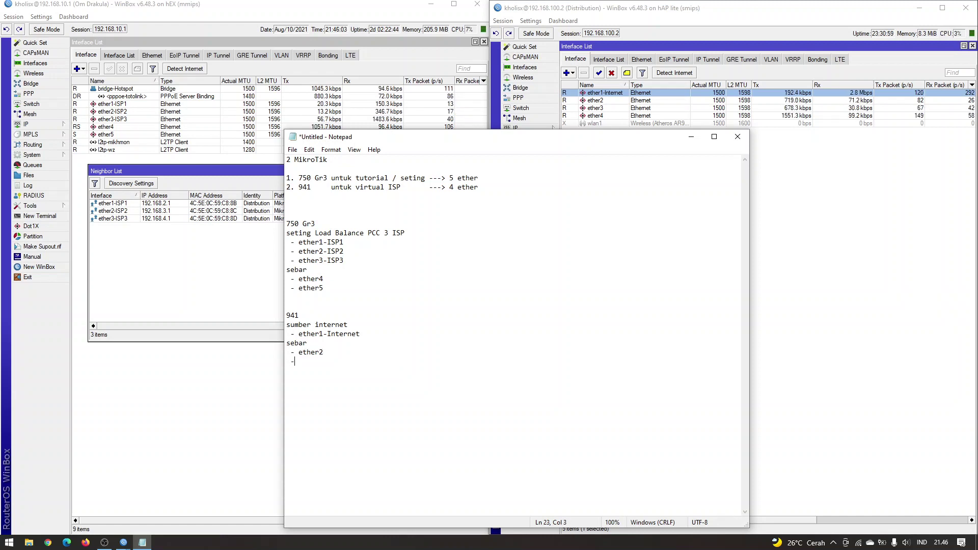
text( ether3  )
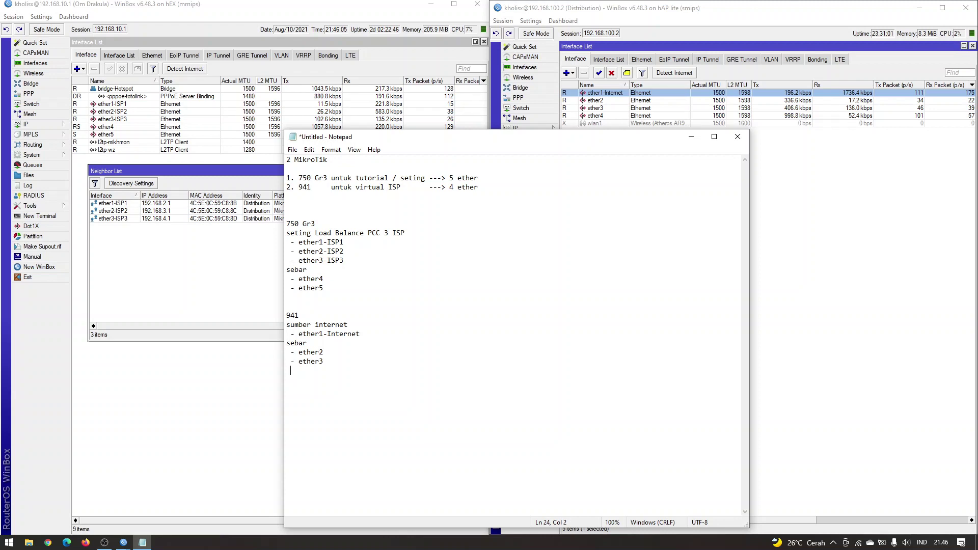
text(- ether)
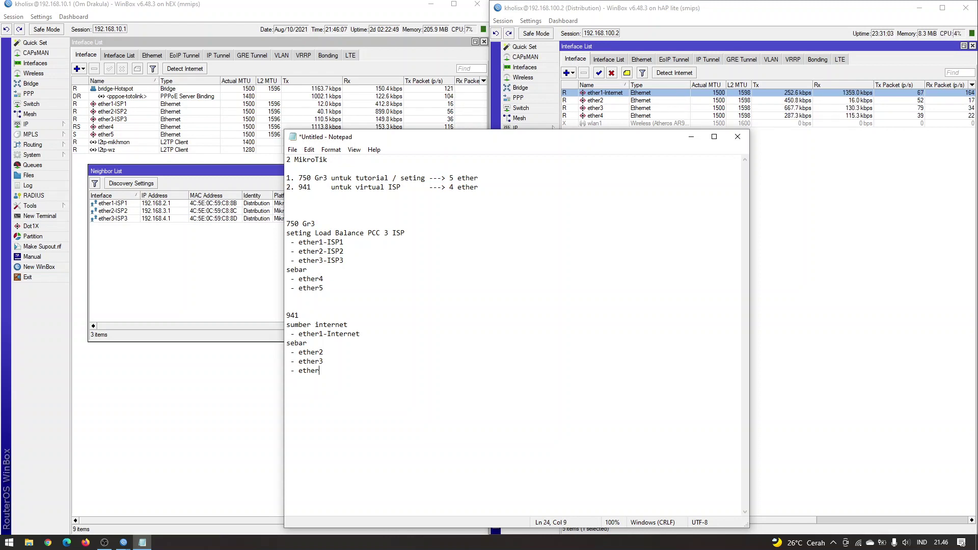
text(4)
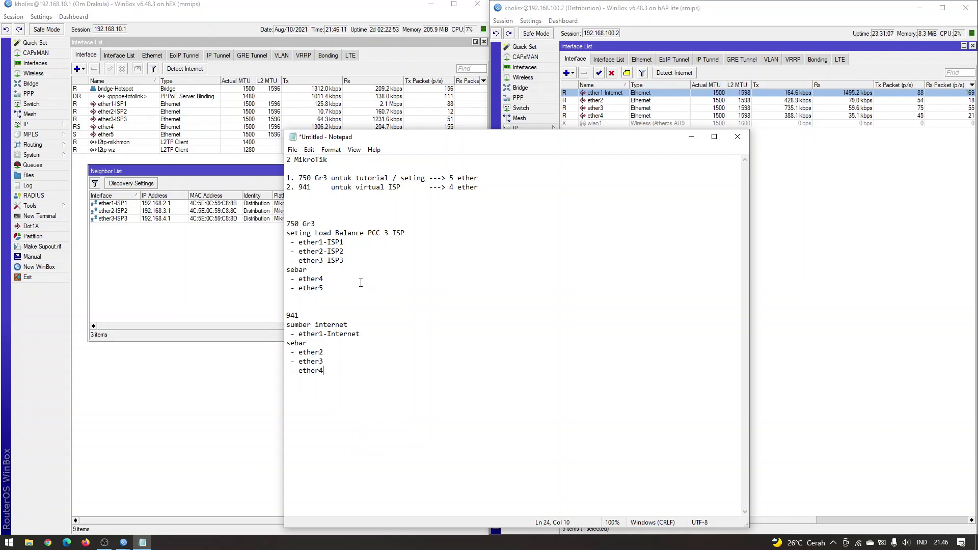
click(356, 243)
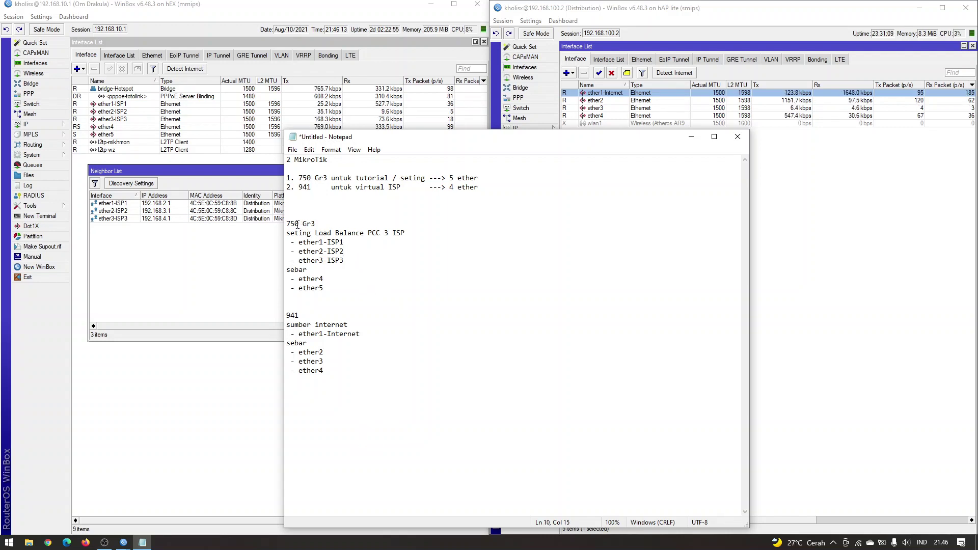
drag(298, 225, 364, 267)
click(364, 267)
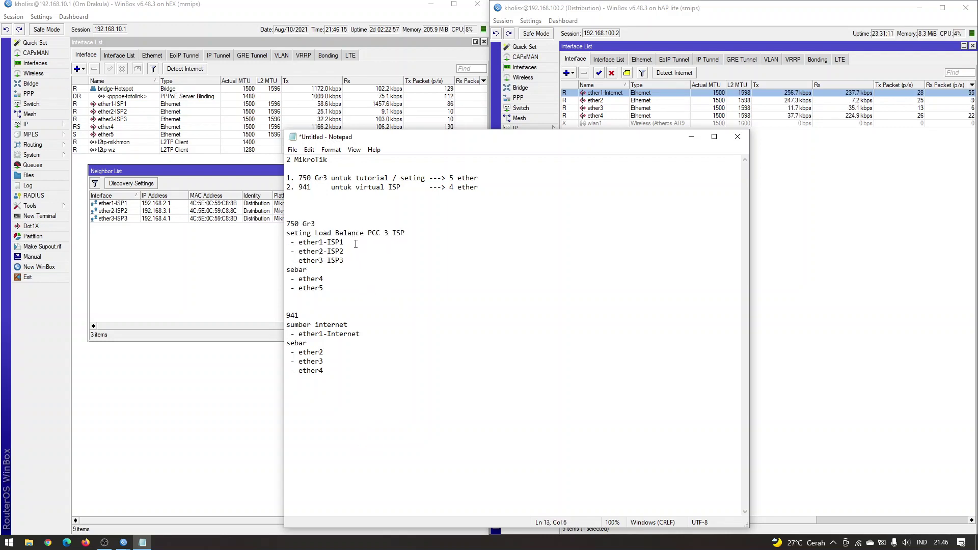
drag(302, 243, 361, 243)
click(361, 243)
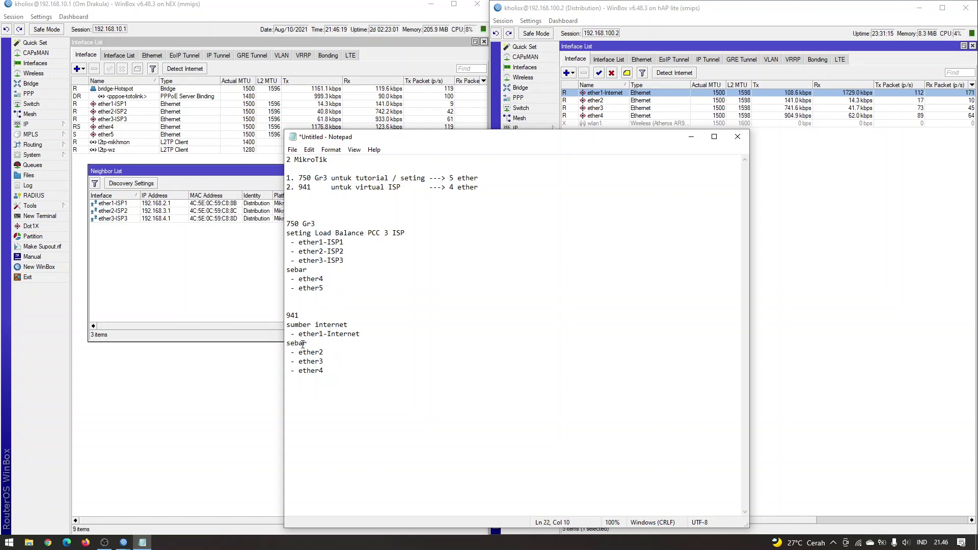
Append "---> 941 - E2" to the ether1-ISP1 item in the 750 Gr3 section of the note.
click(376, 240)
text(-)
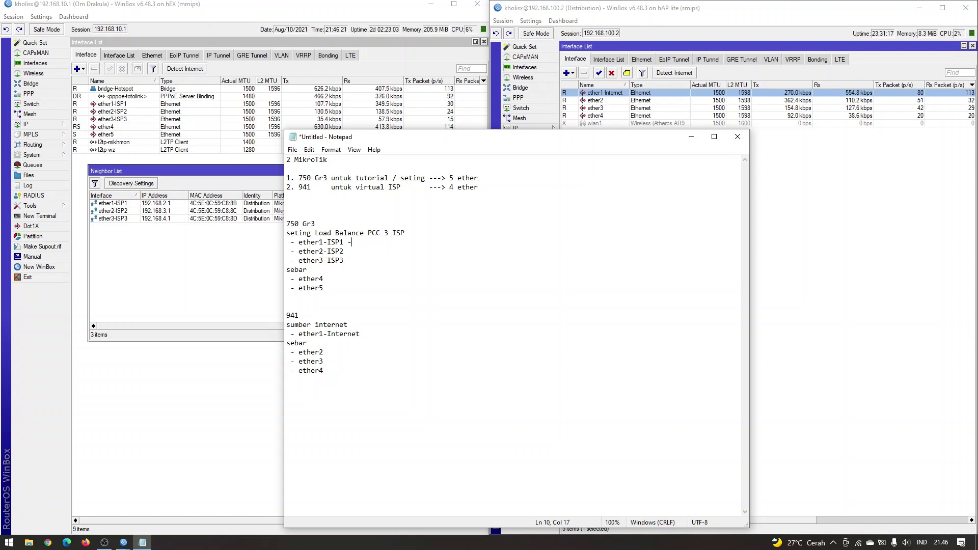
text(--> e2)
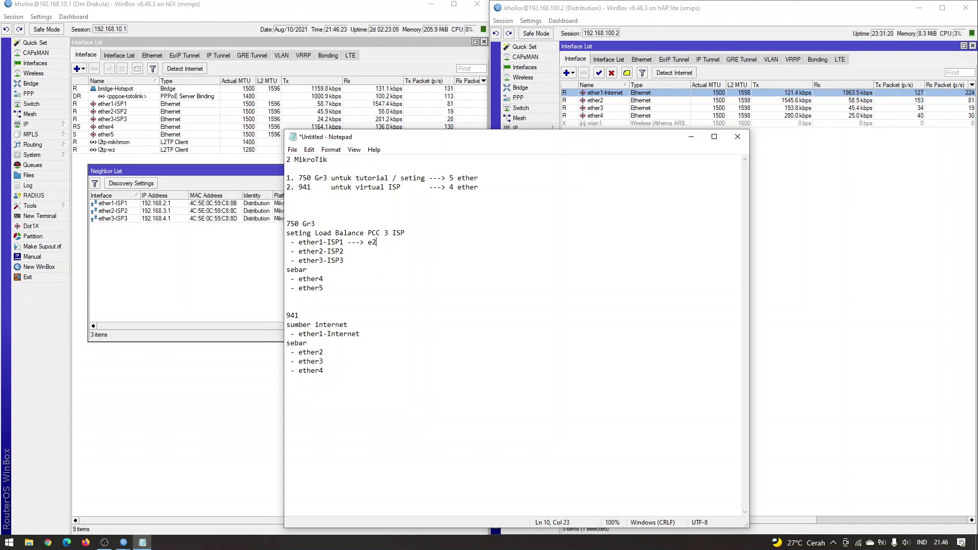
key(BackSpace)
text(9)
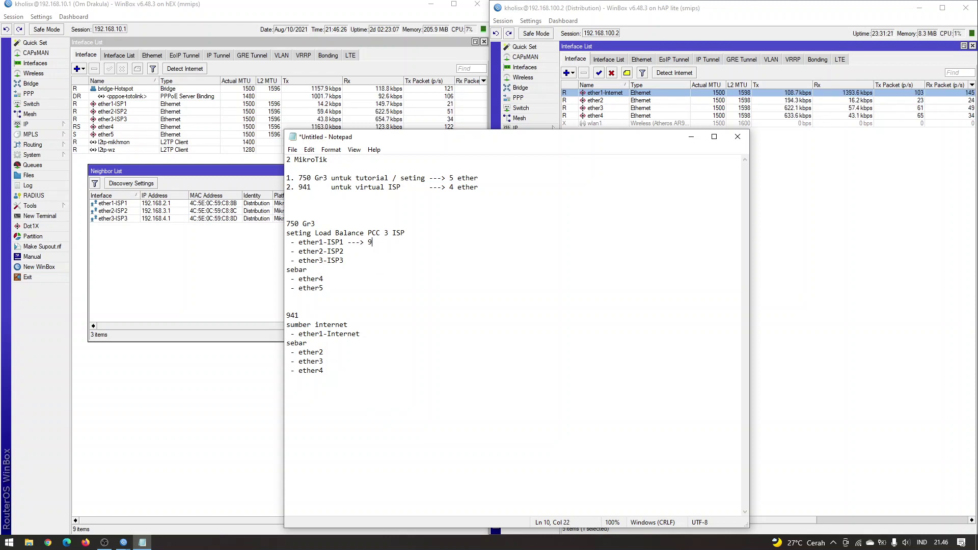
text(41 - )
text(-)
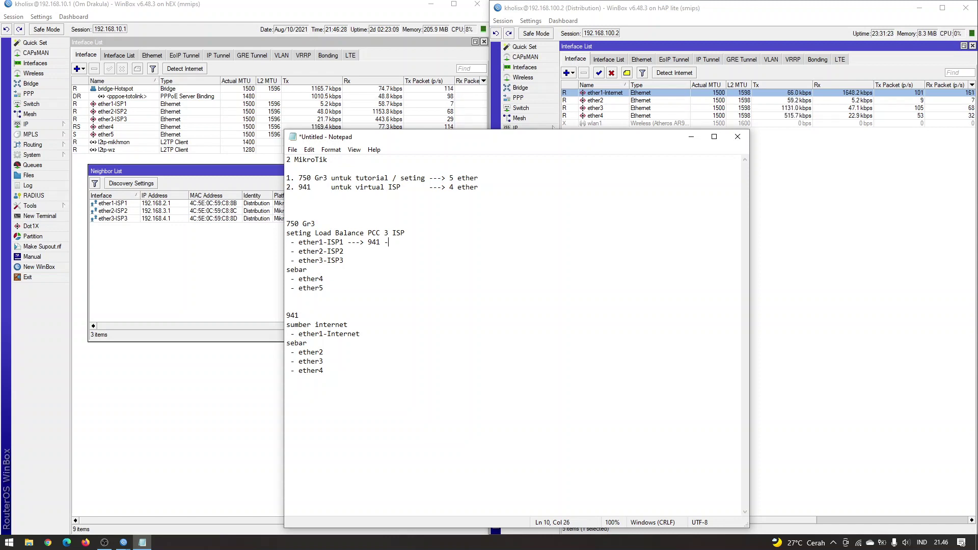
text(E2)
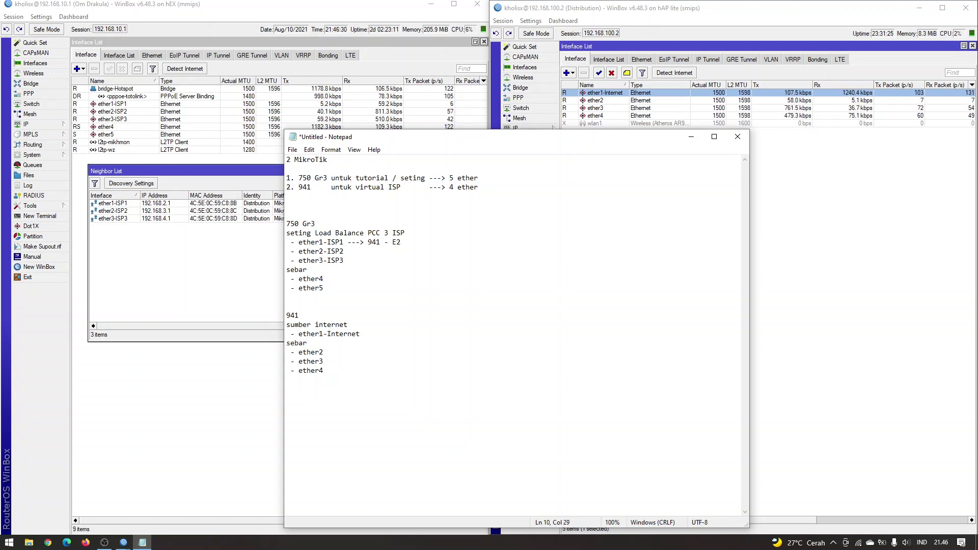
Append "---> 941 - E3" to ether2-ISP2 and "---> 941 - E4" to ether3-ISP3, and indent all three arrows to one aligned column.
text( ---)
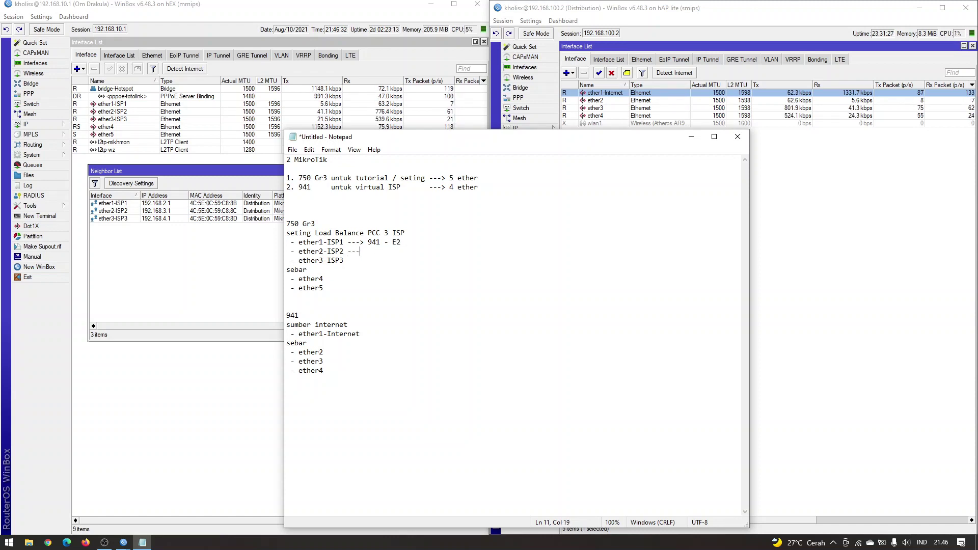
text(> 941 - E3)
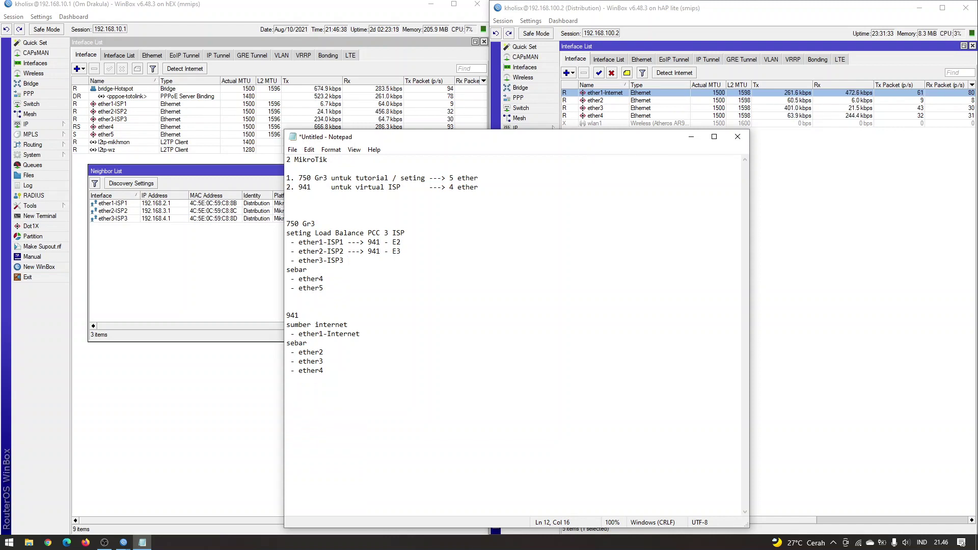
text(- >)
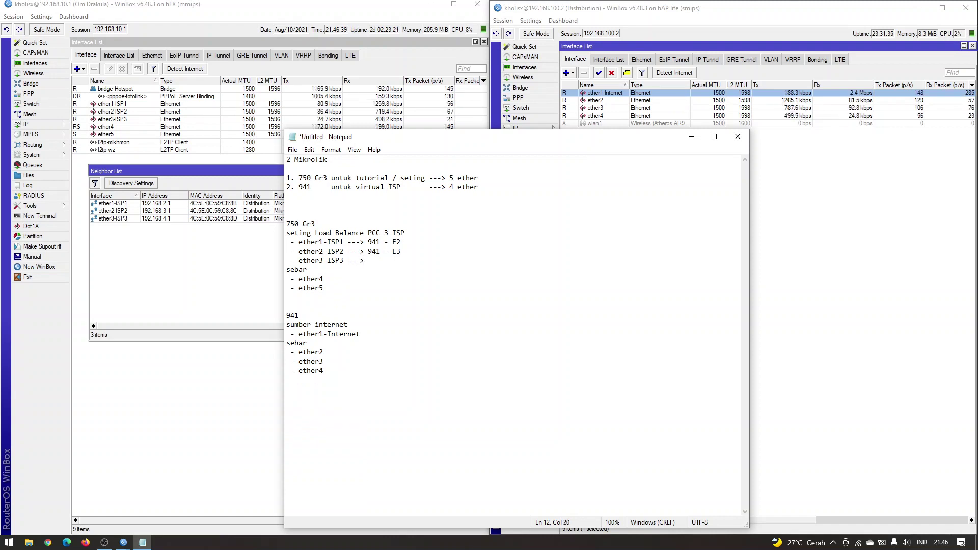
text( 941 - )
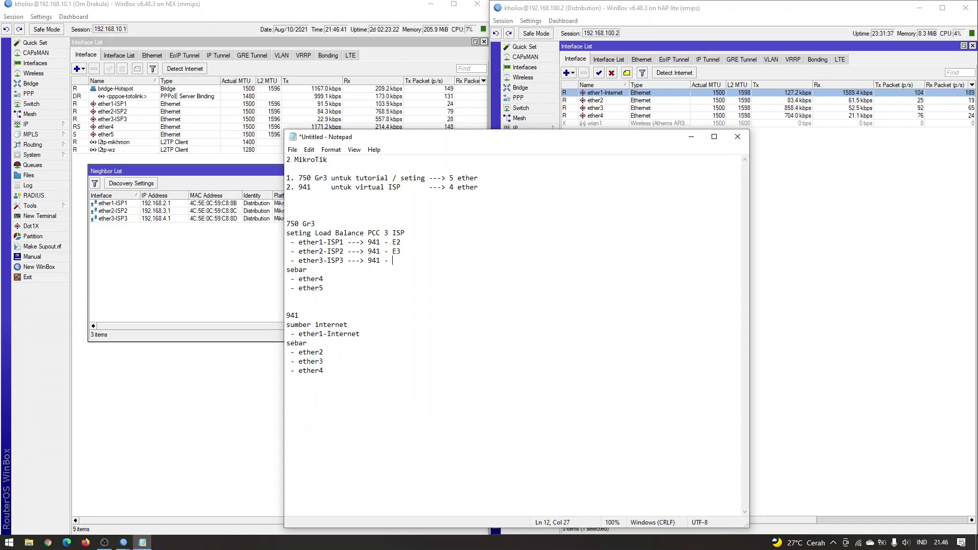
text(E4)
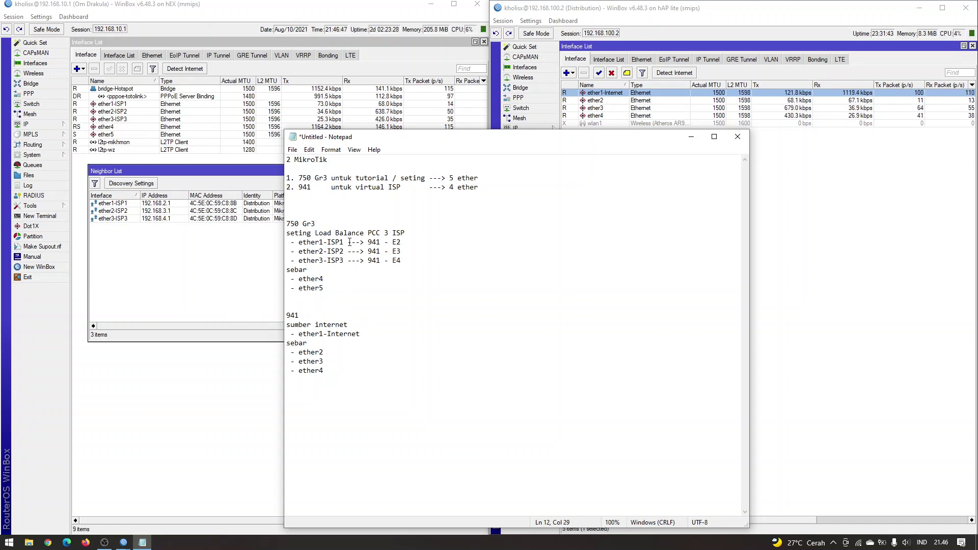
click(350, 242)
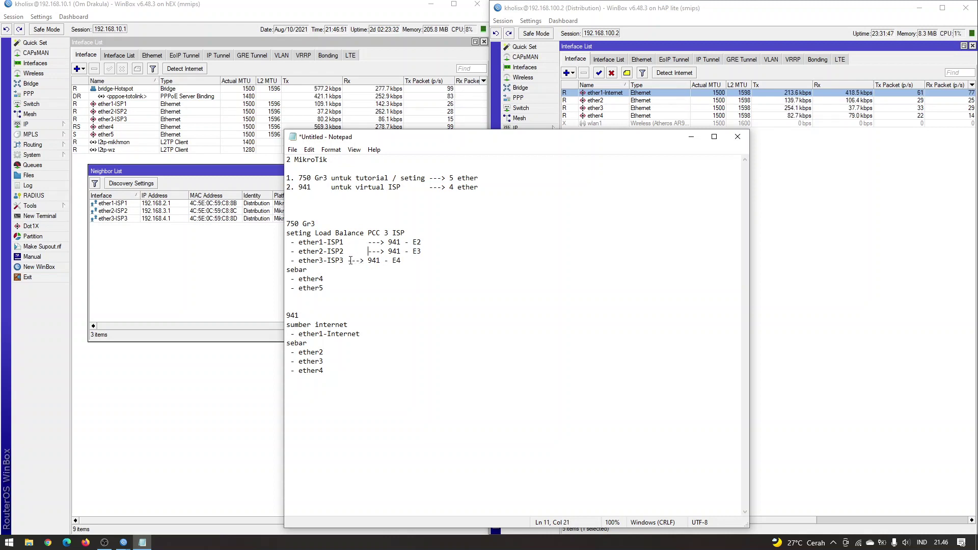
click(350, 261)
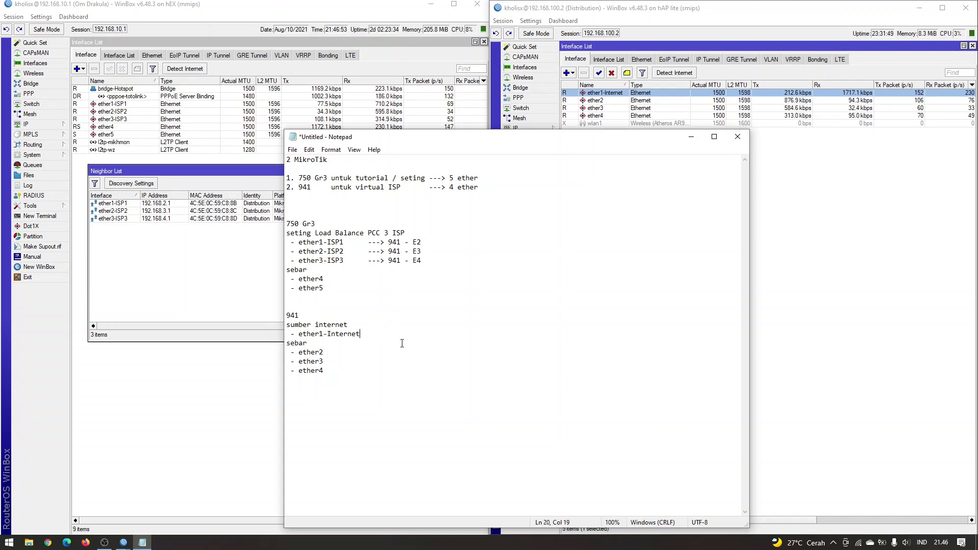
Append "---> Modem LAN2" to the ether1-Internet item in the 941 section.
text(---)
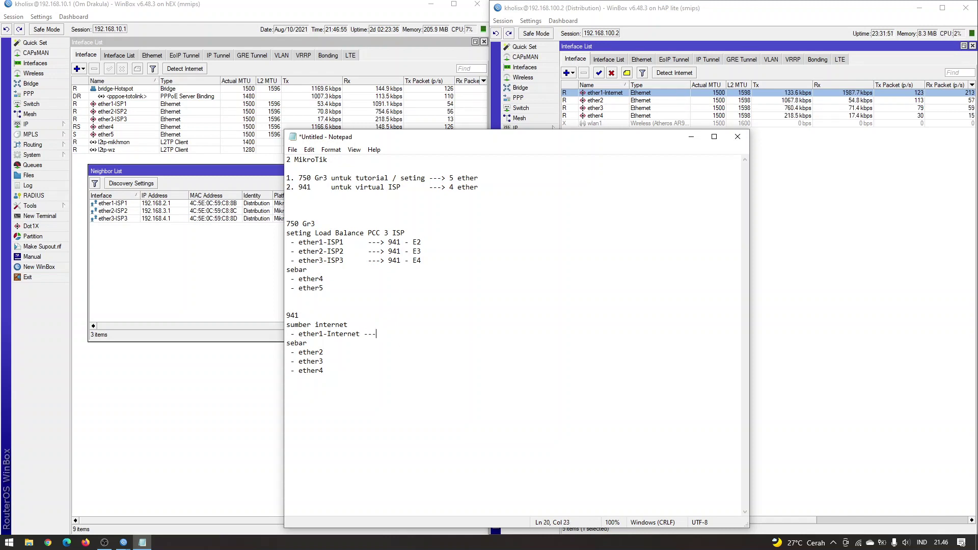
text(> Modem )
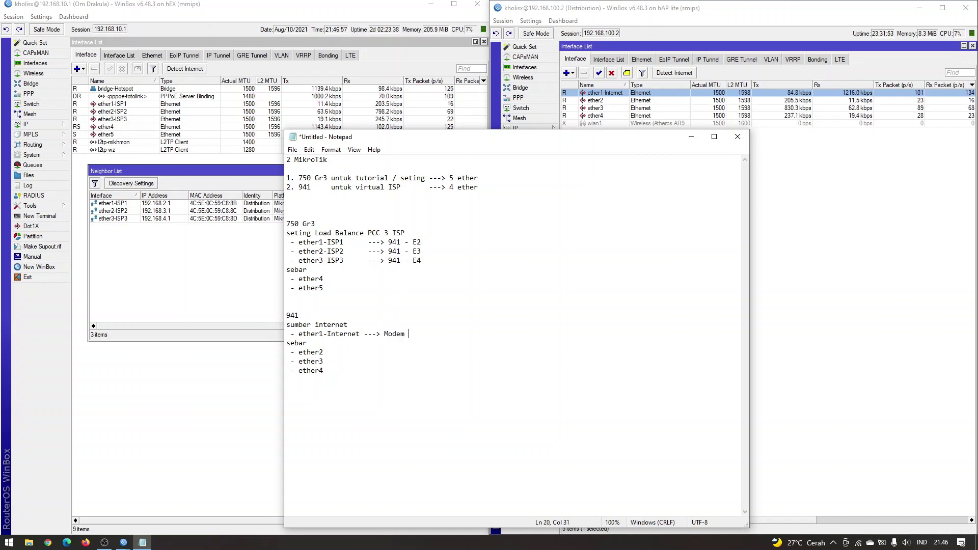
text(LAN)
key(BackSpace)
key(BackSpace)
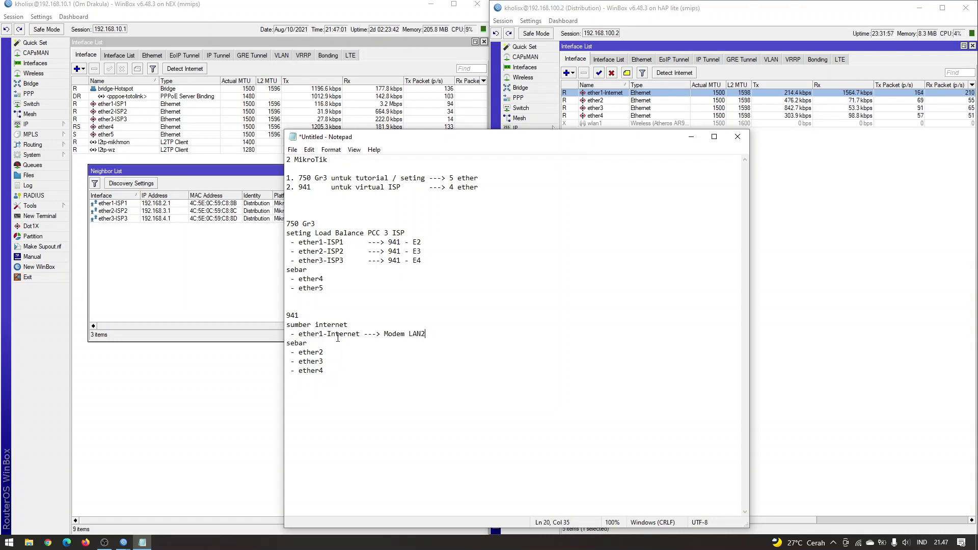
drag(332, 334, 404, 334)
click(428, 335)
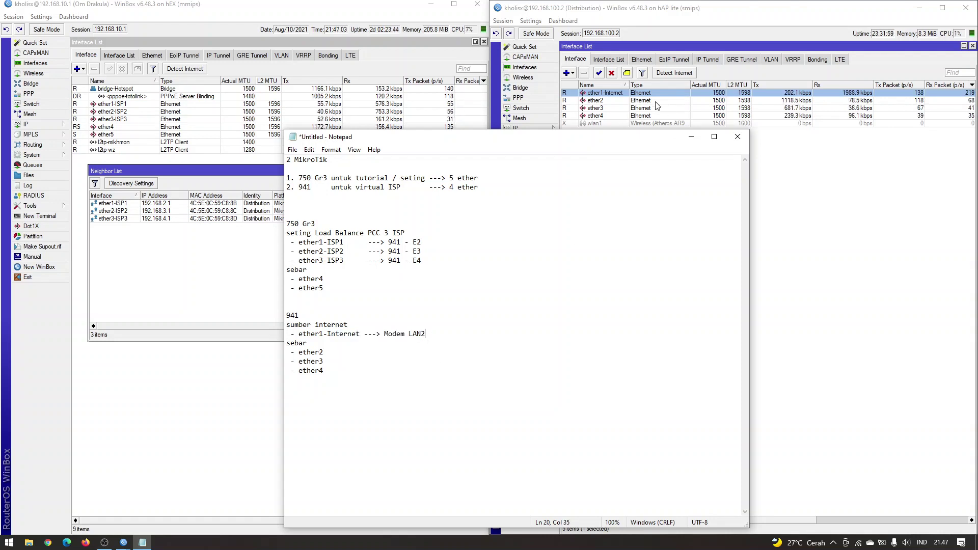
Compare the note's port mapping with the 941's ether1-Internet interface and the 750 Gr3's ISP entries in the Neighbor List.
click(619, 94)
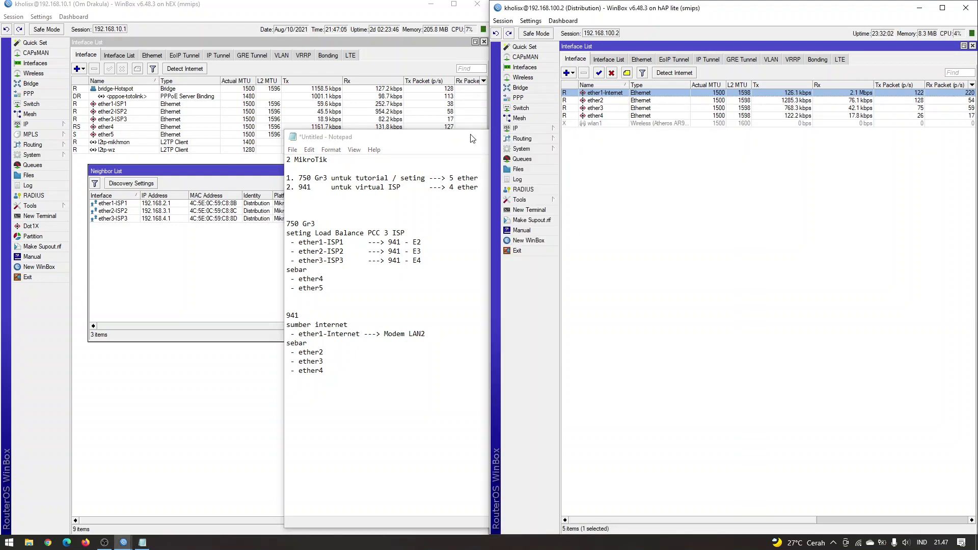
drag(472, 138, 407, 104)
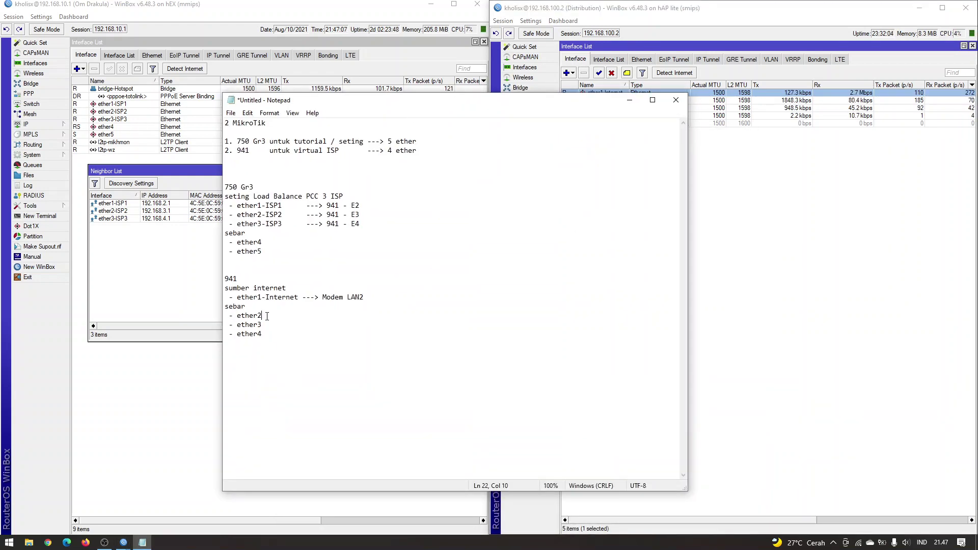
key(shift+Down)
key(shift+Down)
key(Right)
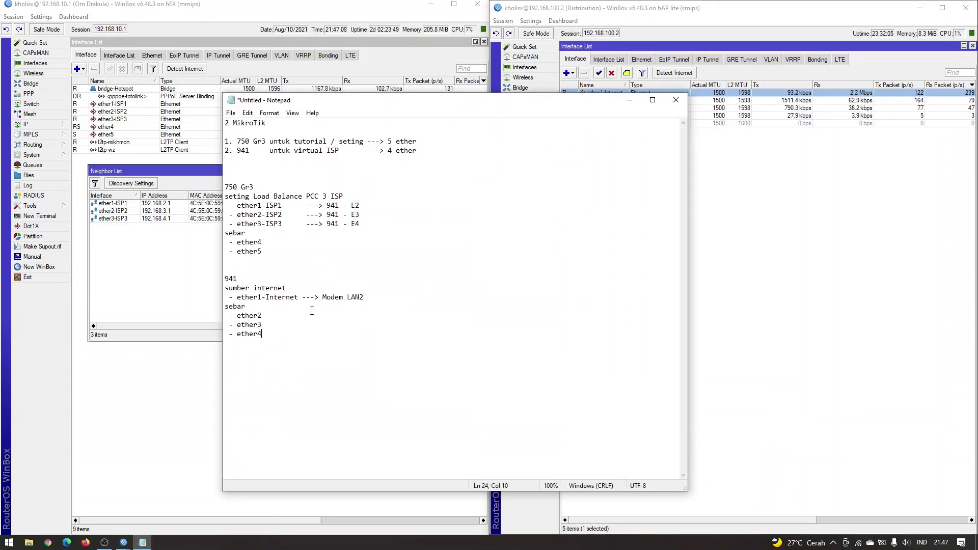
click(167, 209)
click(172, 213)
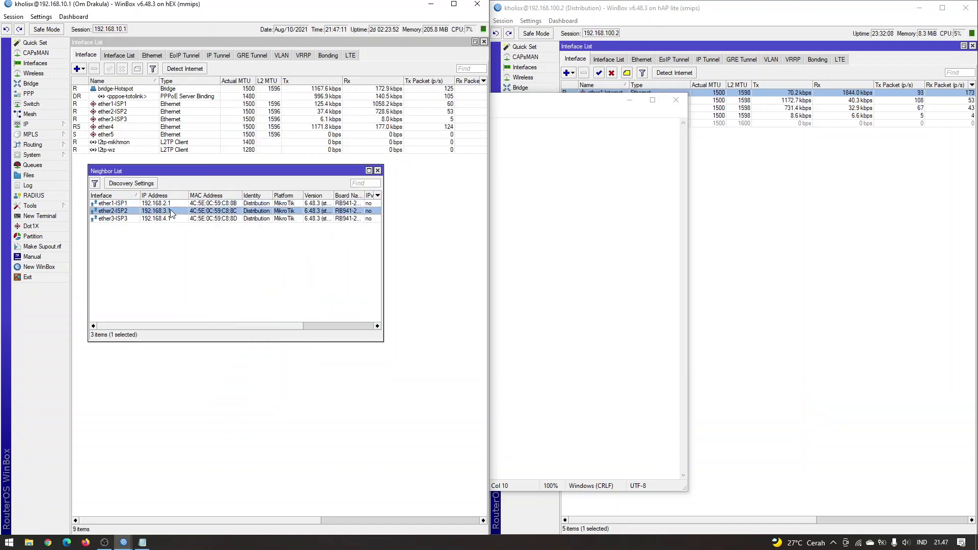
click(174, 218)
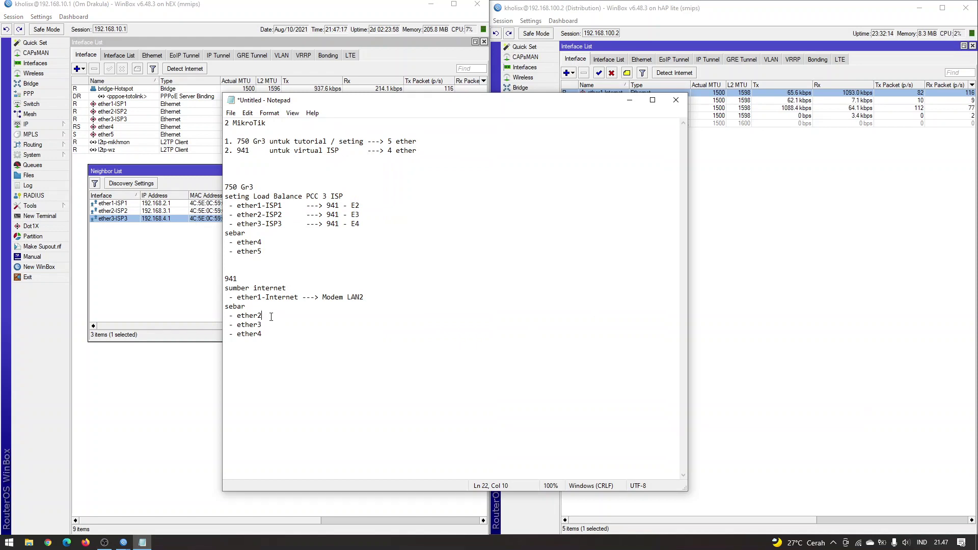
click(294, 214)
click(369, 225)
drag(378, 224, 226, 206)
click(249, 205)
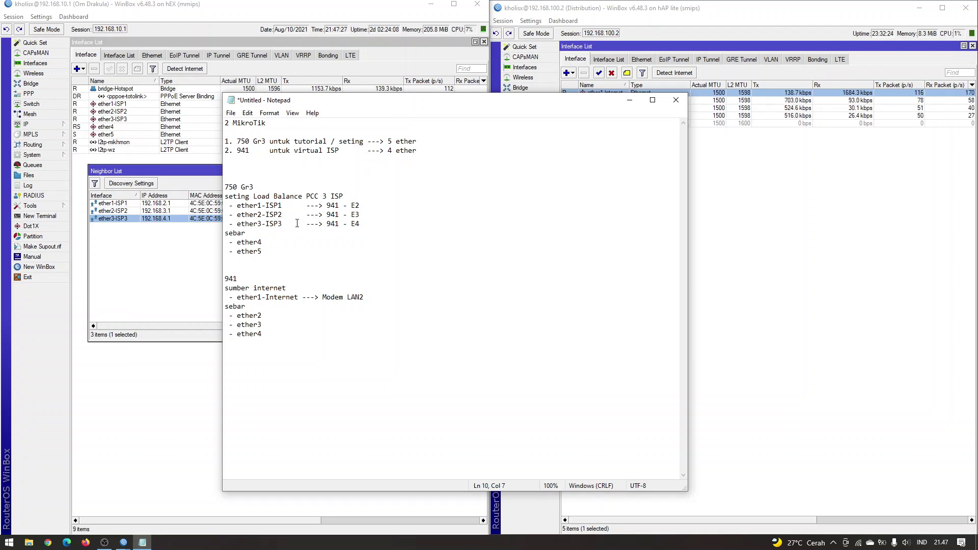
Move the note window aside so that it no longer covers the 750 Gr3's Neighbor List.
drag(375, 108, 557, 104)
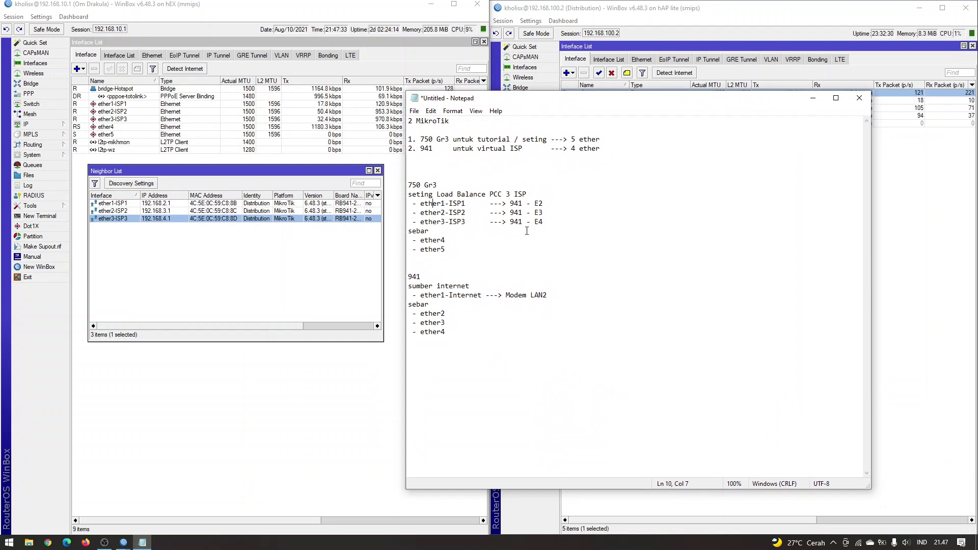
mouse_move(511, 101)
mouse_down()
mouse_move(650, 102)
mouse_move(520, 112)
mouse_up()
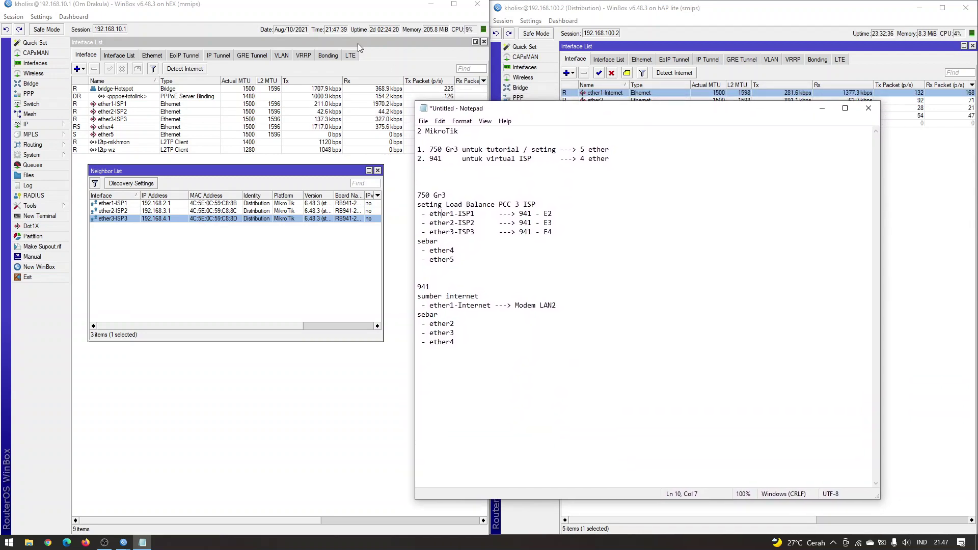
Close the 750 Gr3's Neighbor List and run speedtest in a new Command Prompt window.
click(360, 16)
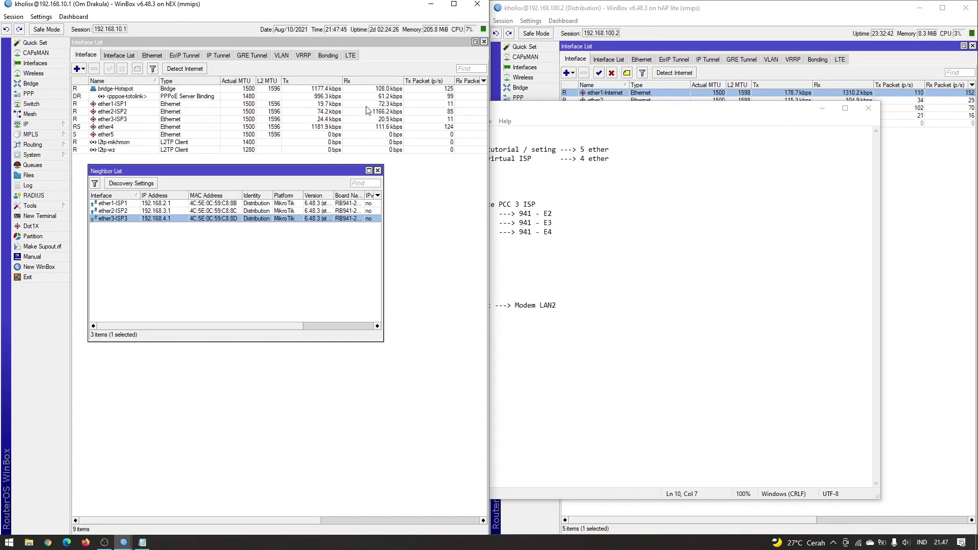
click(378, 170)
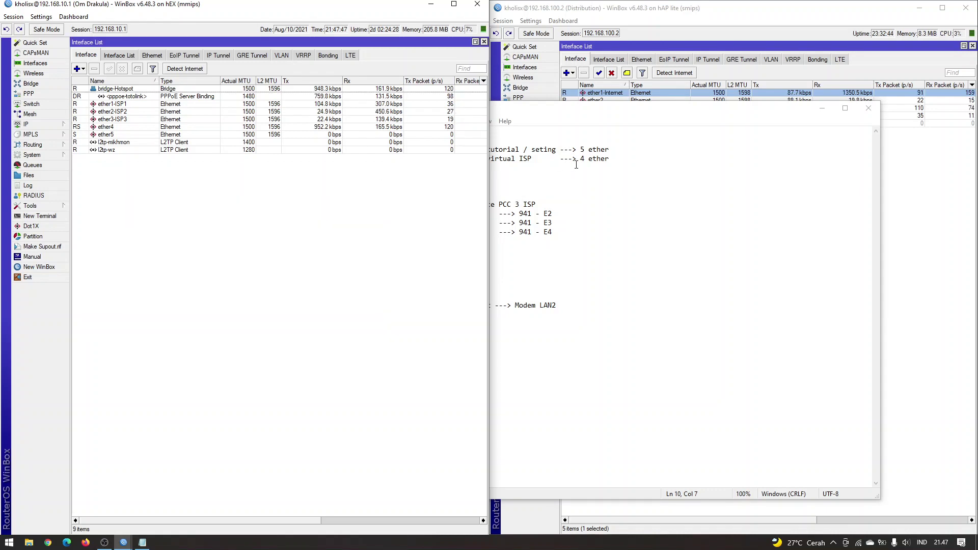
key(super+r)
text(cmd)
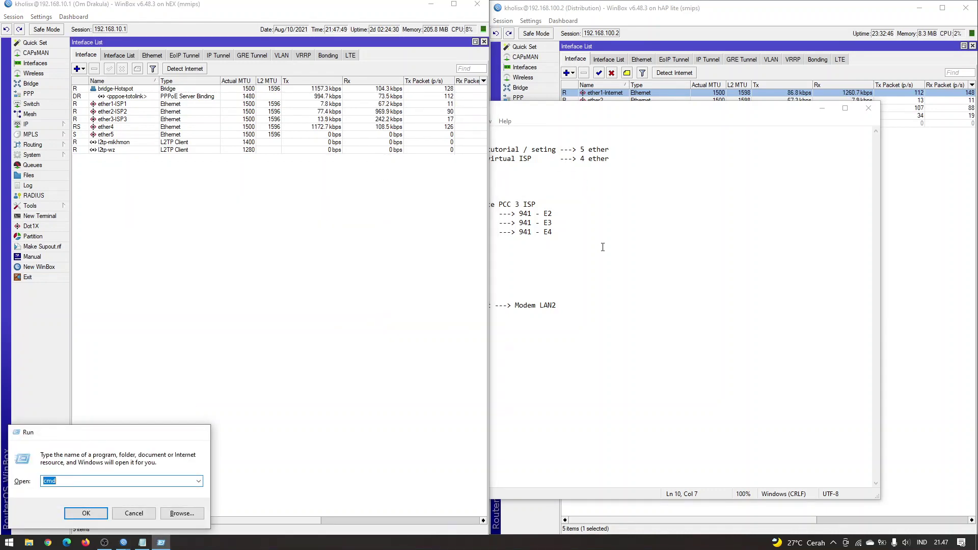
key(Return)
drag(255, 98, 276, 255)
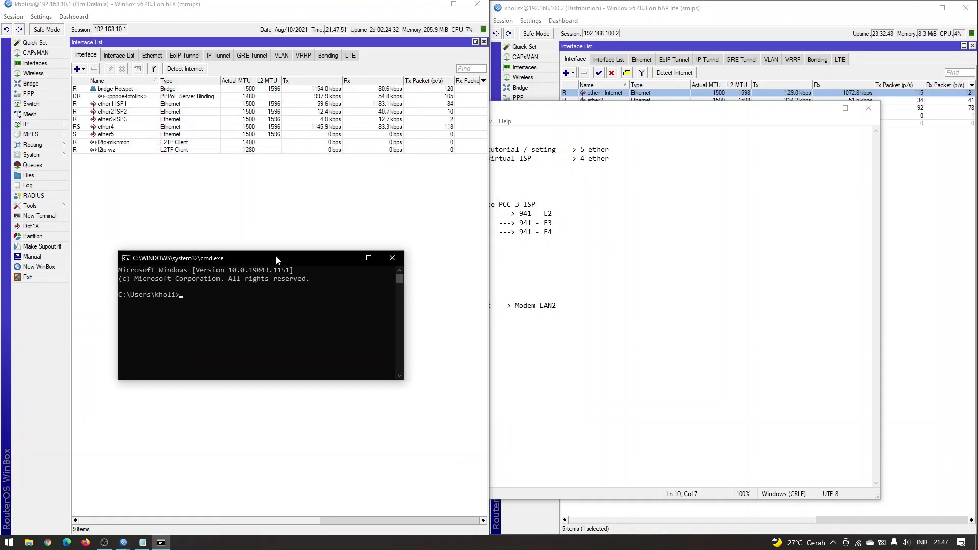
text(speedtest)
key(Return)
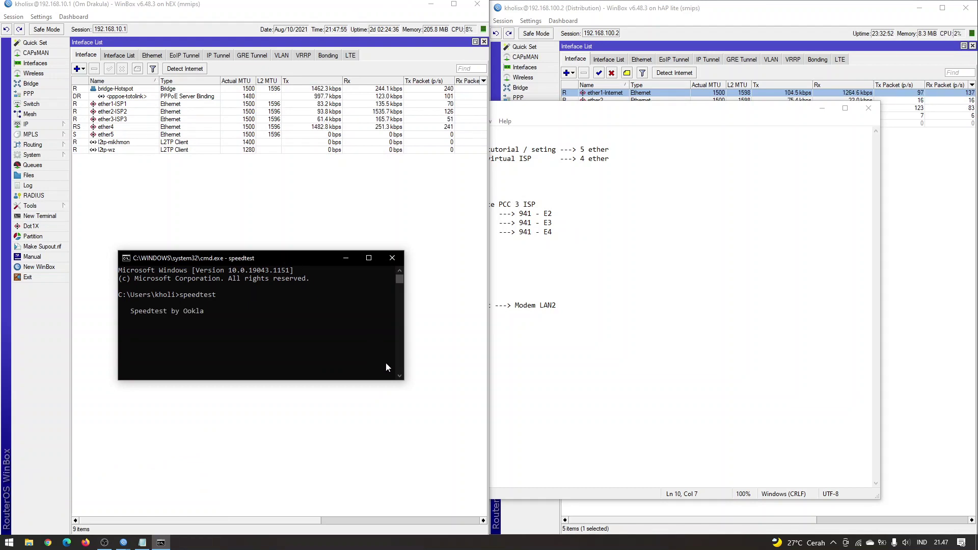
Enlarge the Command Prompt window, move it clear of the 750 Gr3's Interface List, and check the three ISP interfaces' traffic during the test.
drag(403, 379, 485, 453)
drag(354, 255, 318, 224)
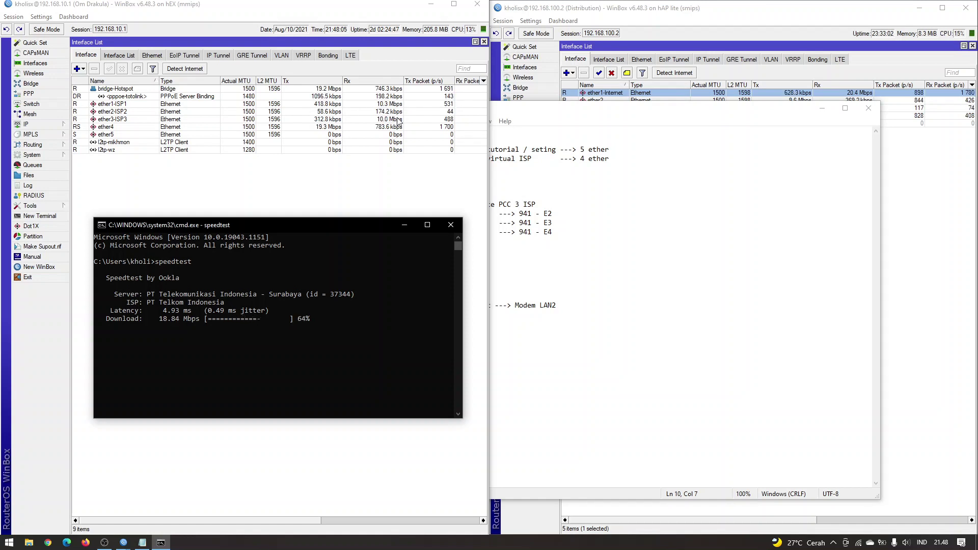
drag(358, 227, 783, 170)
click(363, 104)
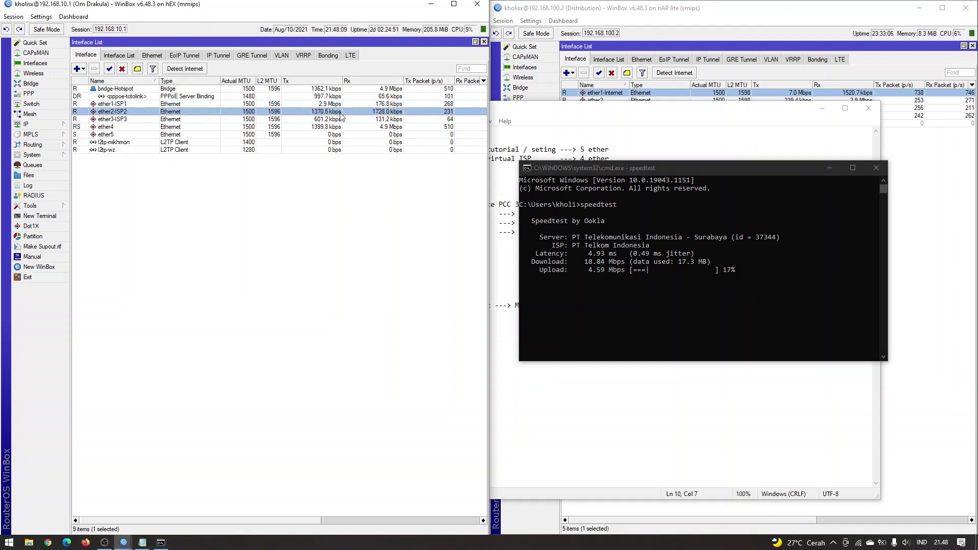
click(341, 119)
click(347, 111)
click(348, 105)
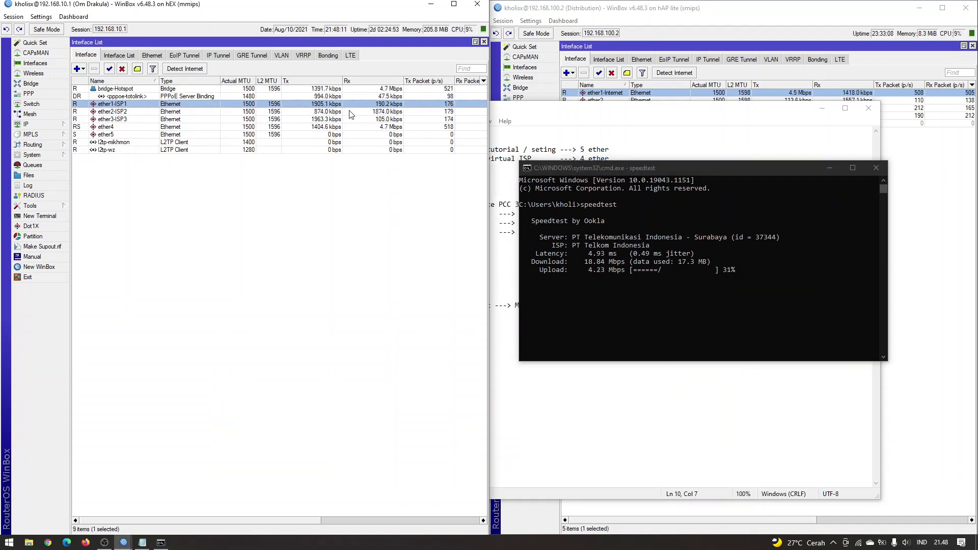
click(349, 119)
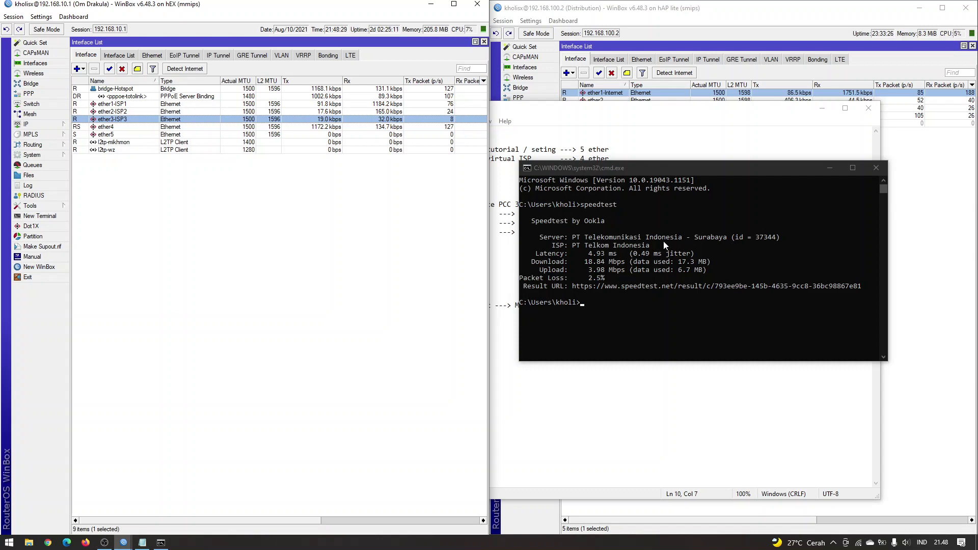
Move the Command Prompt window lower and bring the note forward, clear of both routers' interface lists.
drag(654, 167, 513, 336)
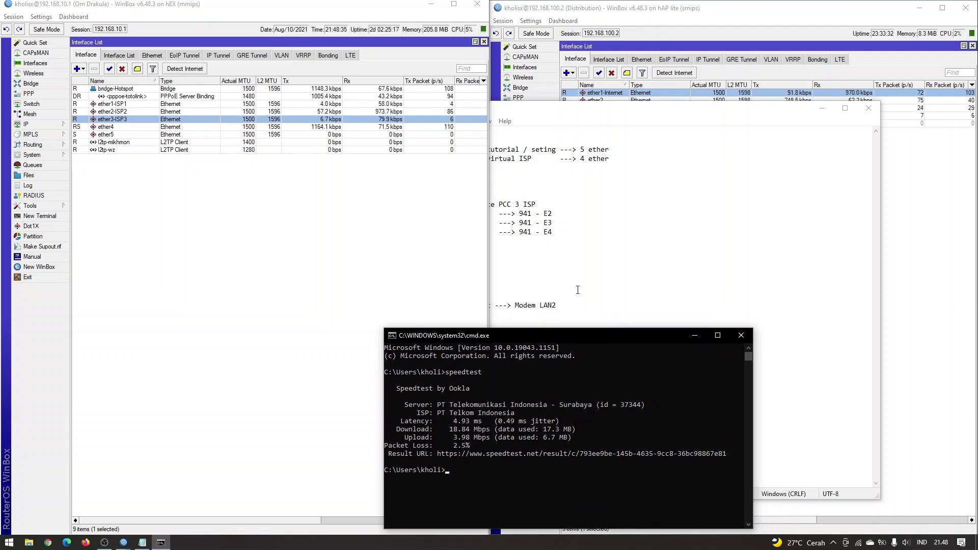
click(558, 109)
drag(558, 103, 515, 173)
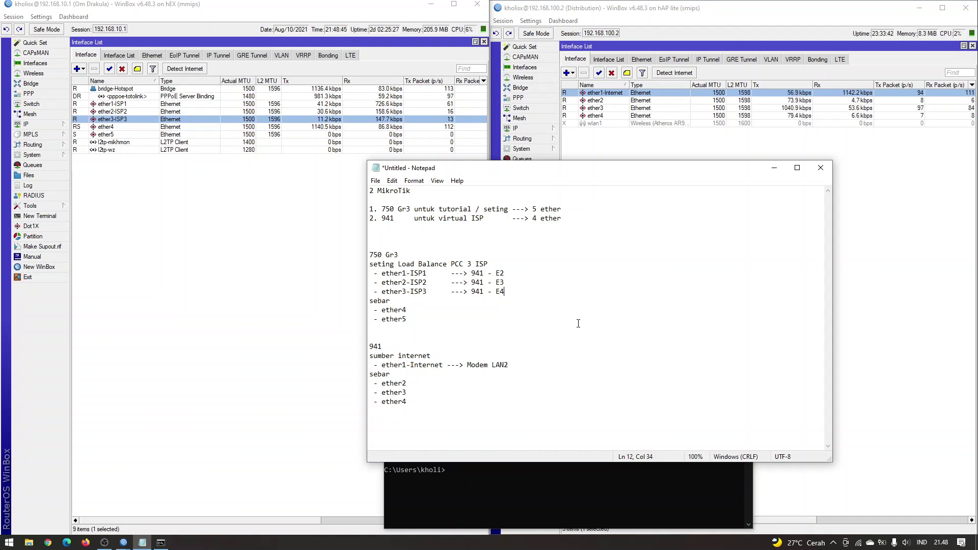
Review the note's Modem LAN2 source, the 941's ether2 to ether4 ports and the 750 Gr3's ether4 and ether5 distribution ports.
click(524, 366)
drag(524, 367, 466, 365)
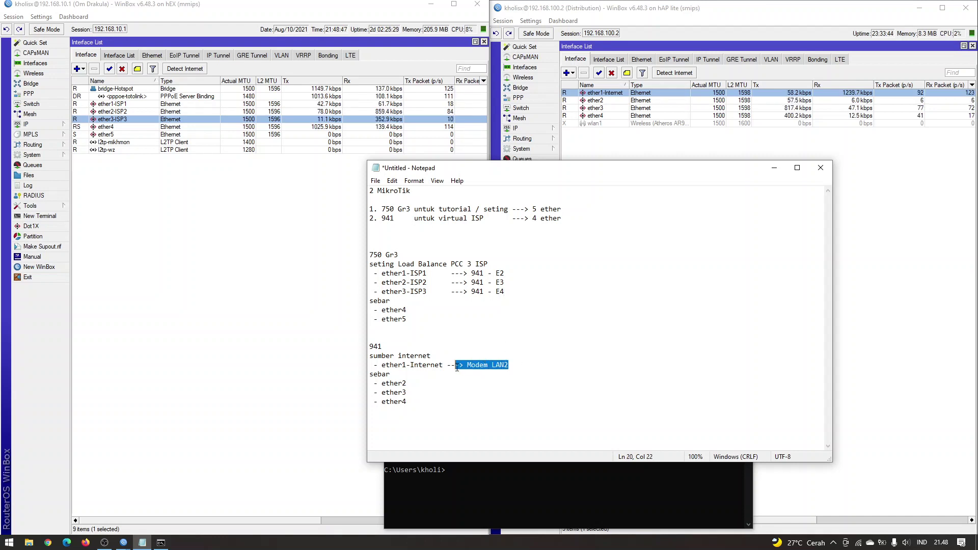
click(416, 395)
click(413, 402)
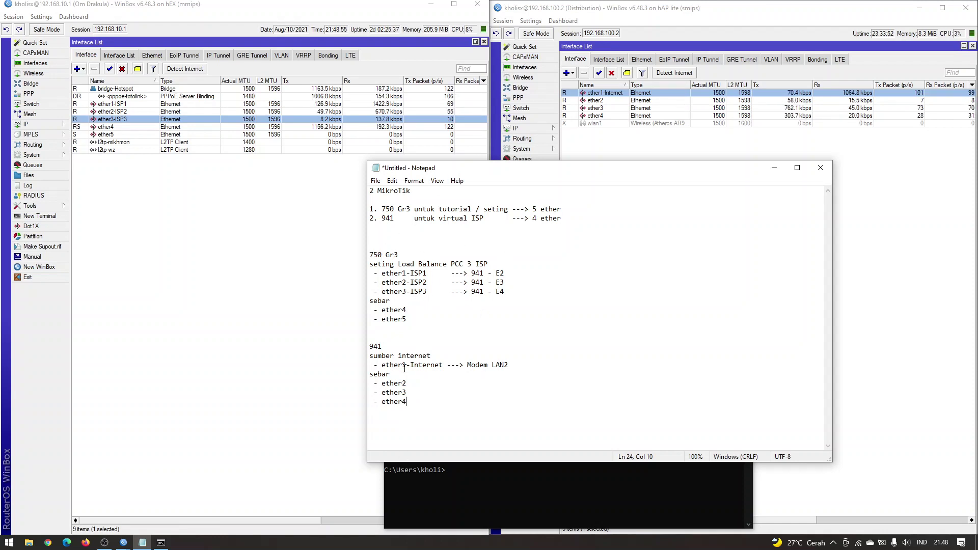
click(434, 256)
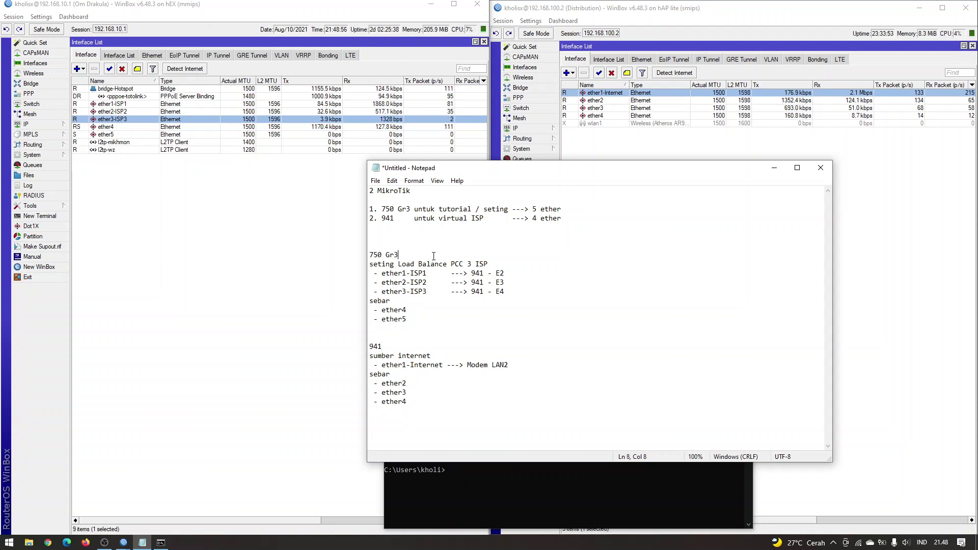
click(440, 311)
double_click(394, 310)
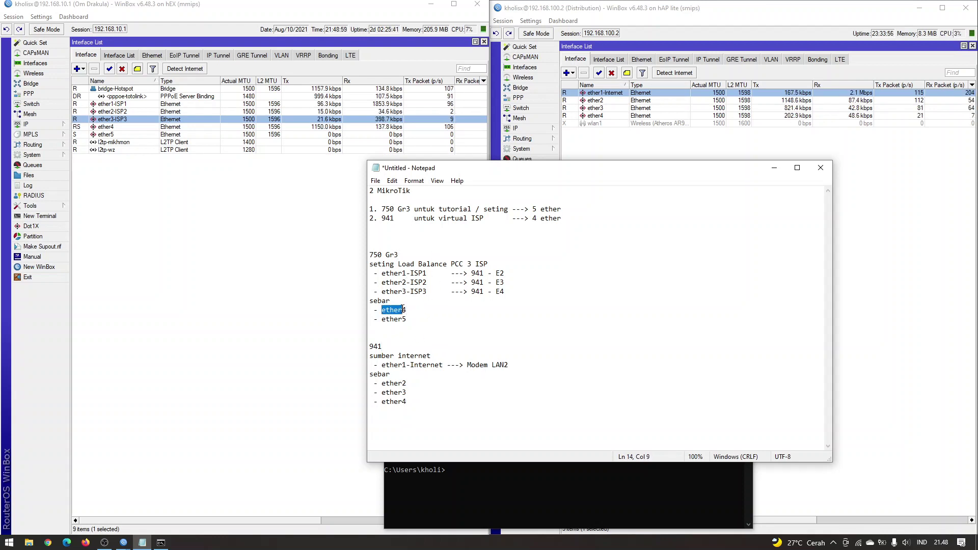
click(415, 309)
click(414, 398)
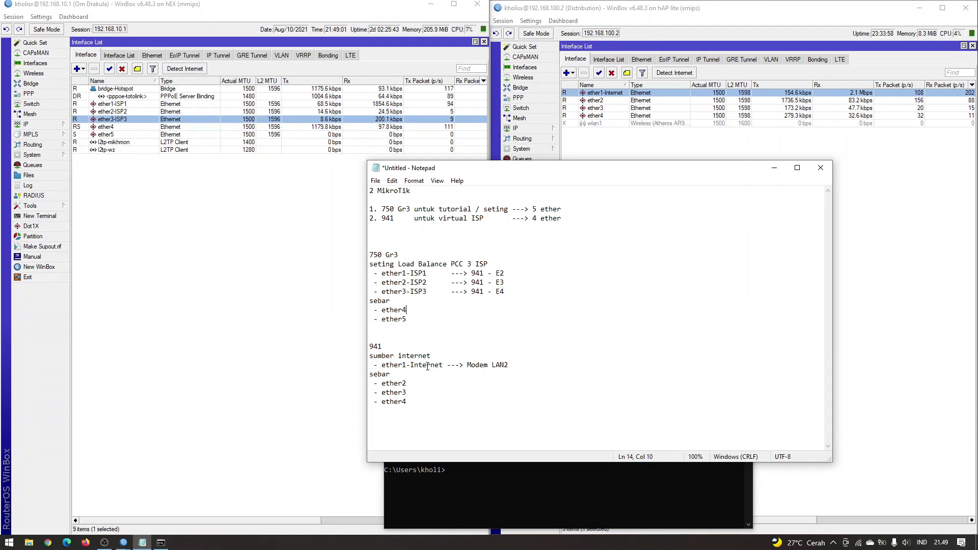
click(429, 316)
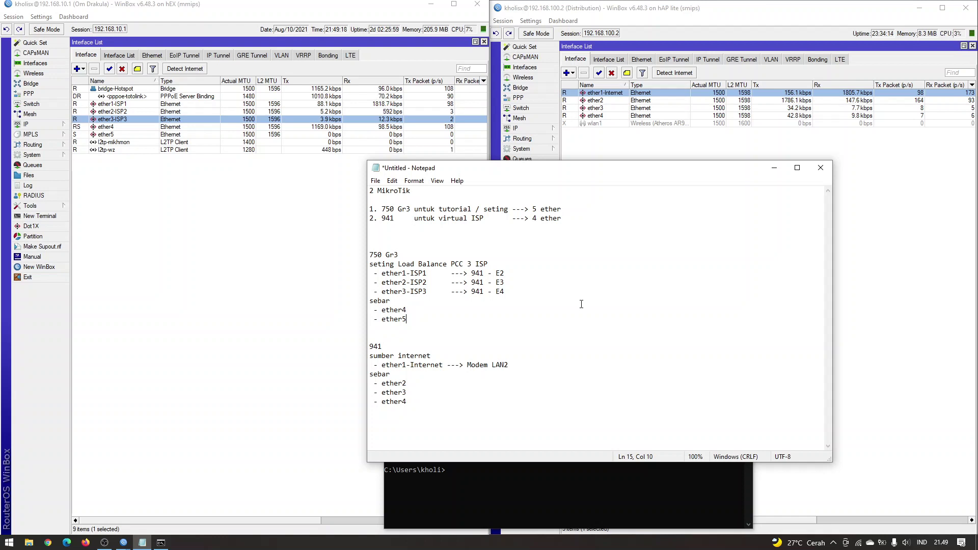
Bring the speedtest results forward for review and return the note to the front, keeping the interface lists uncovered.
drag(497, 174, 480, 187)
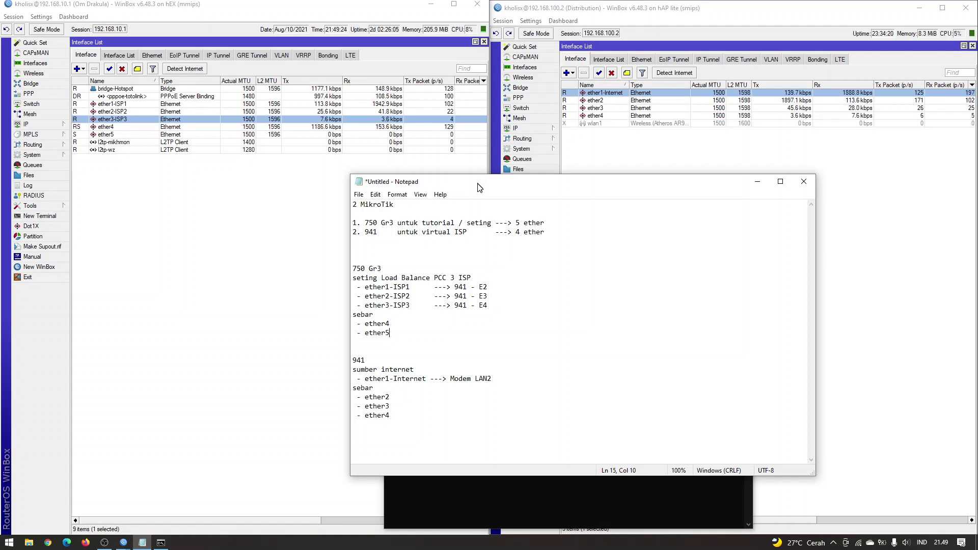
drag(480, 187, 470, 166)
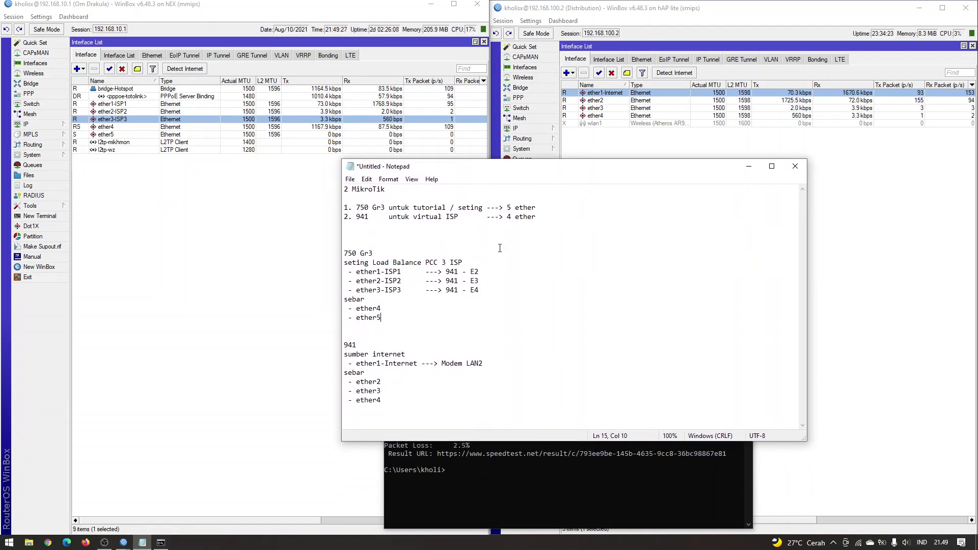
click(538, 472)
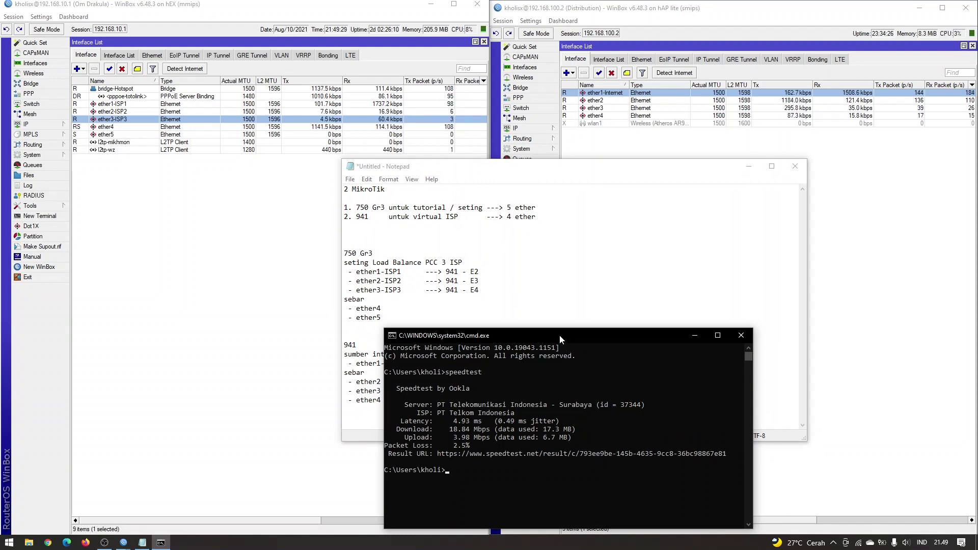
drag(559, 334, 582, 329)
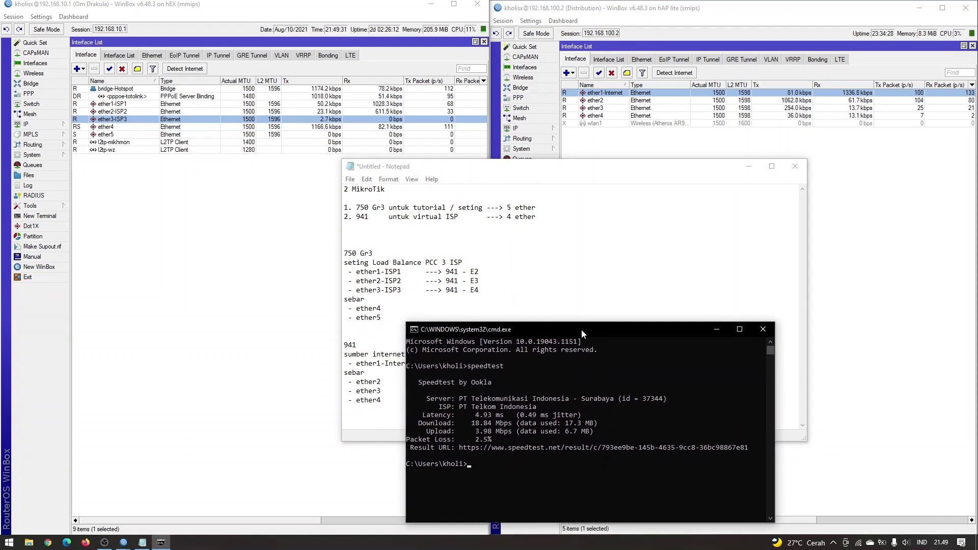
click(557, 174)
drag(557, 174, 548, 169)
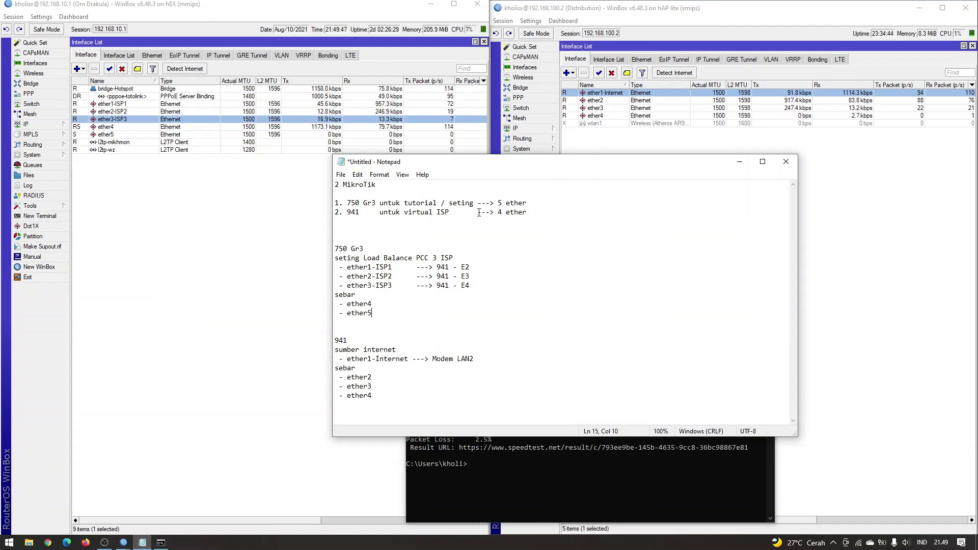
Open the 750 Gr3's Route List and examine the three "LB By BNT" default routes through ether1-ISP1, ether2-ISP2 and ether3-ISP3.
click(58, 127)
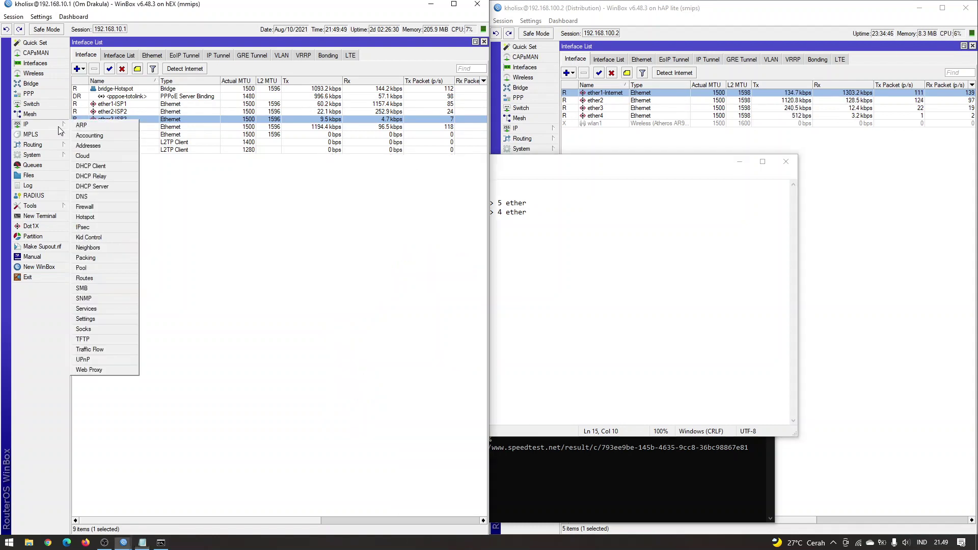
click(112, 277)
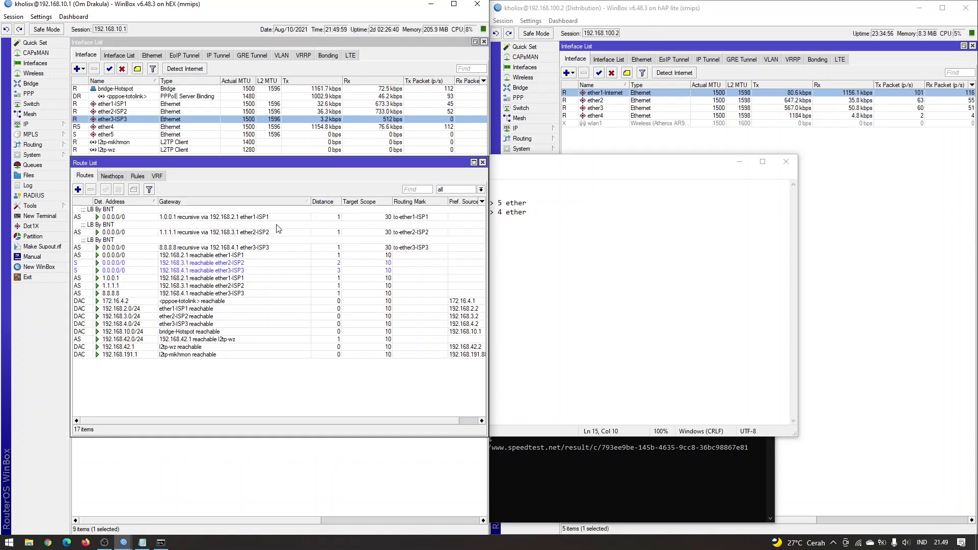
click(277, 218)
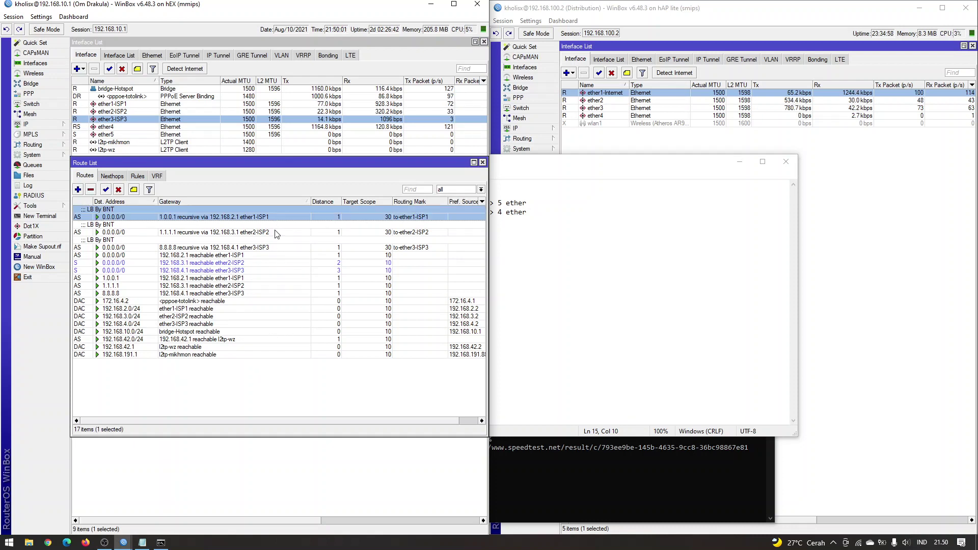
click(275, 232)
click(275, 244)
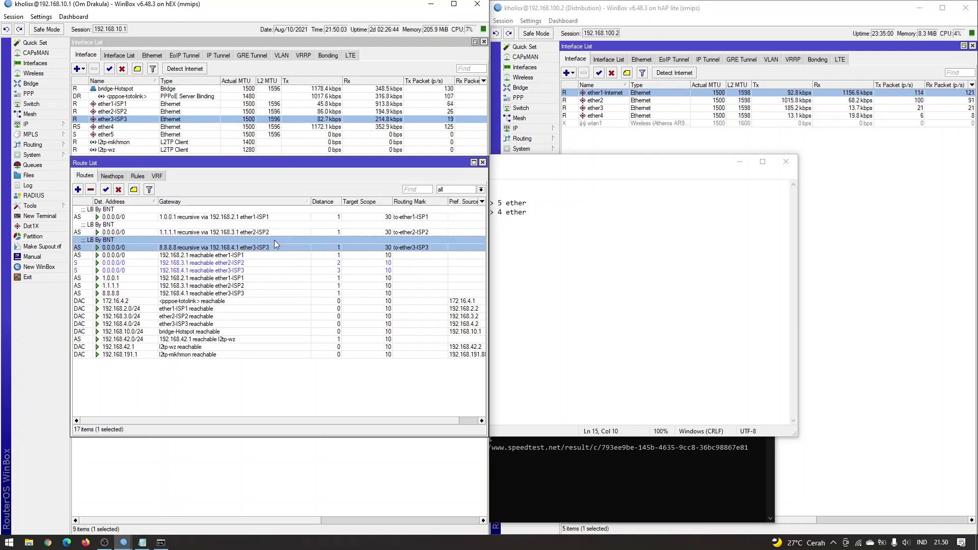
click(278, 232)
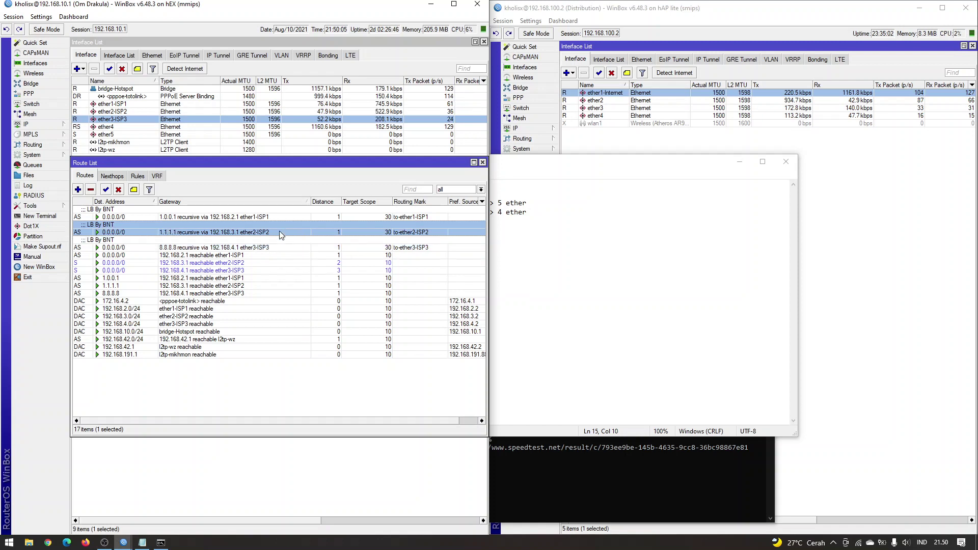
click(282, 217)
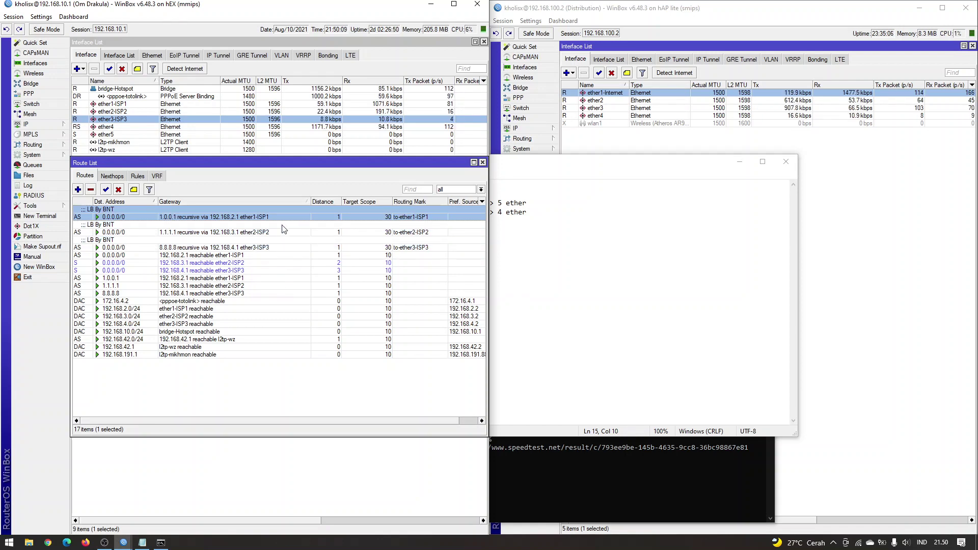
click(281, 233)
click(282, 247)
click(280, 233)
click(289, 217)
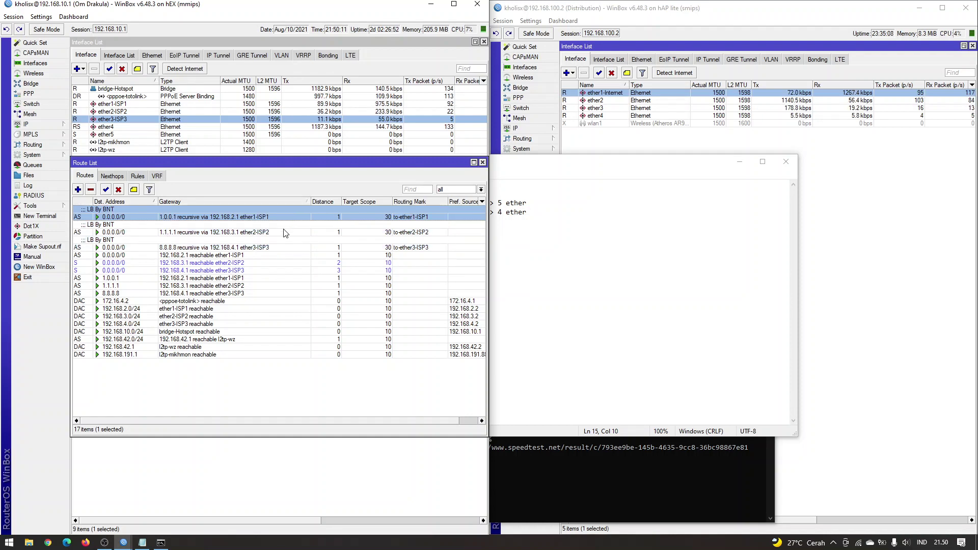
click(282, 233)
click(282, 247)
click(282, 233)
click(289, 217)
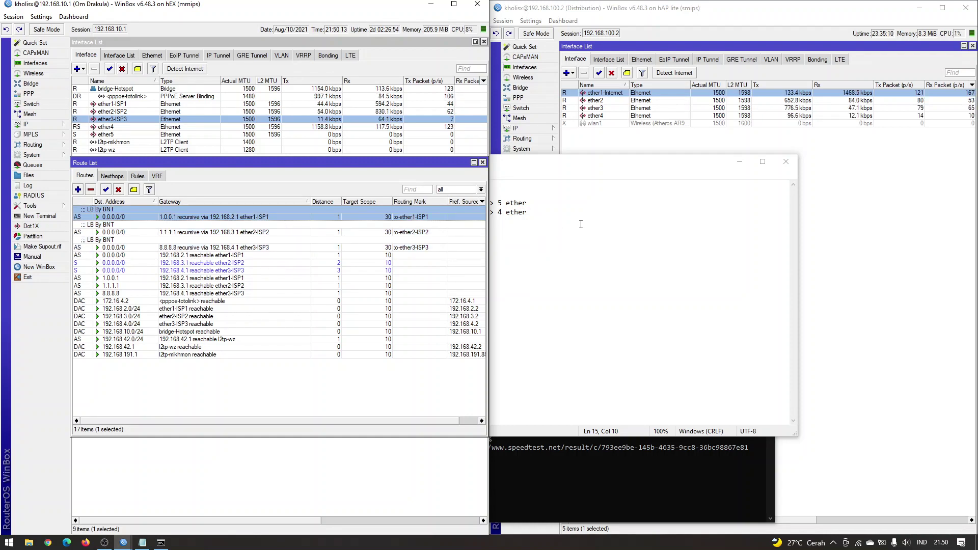
Bring the 941's WinBox window forward, shift the 750 Gr3's Route List below its interface entries, and clear the route selection.
click(639, 22)
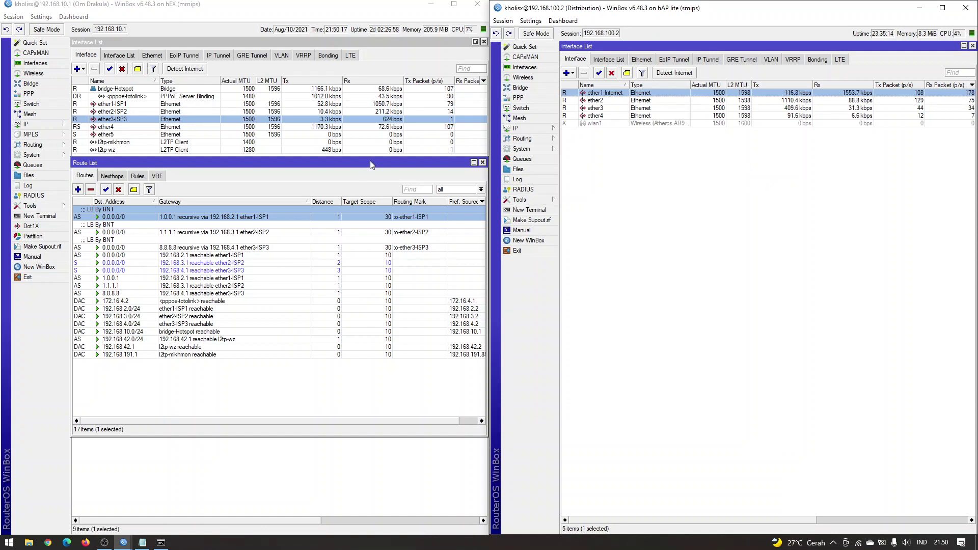
drag(370, 162, 370, 171)
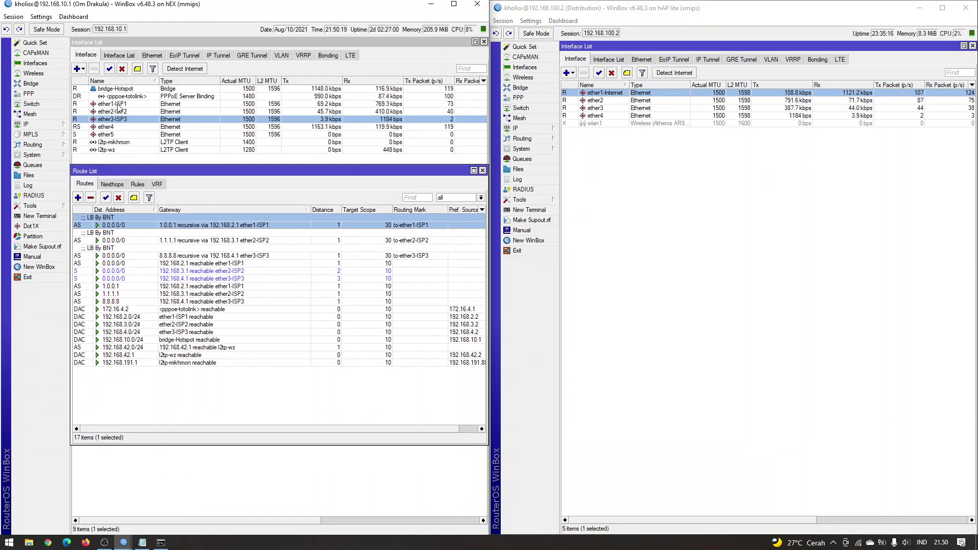
click(240, 380)
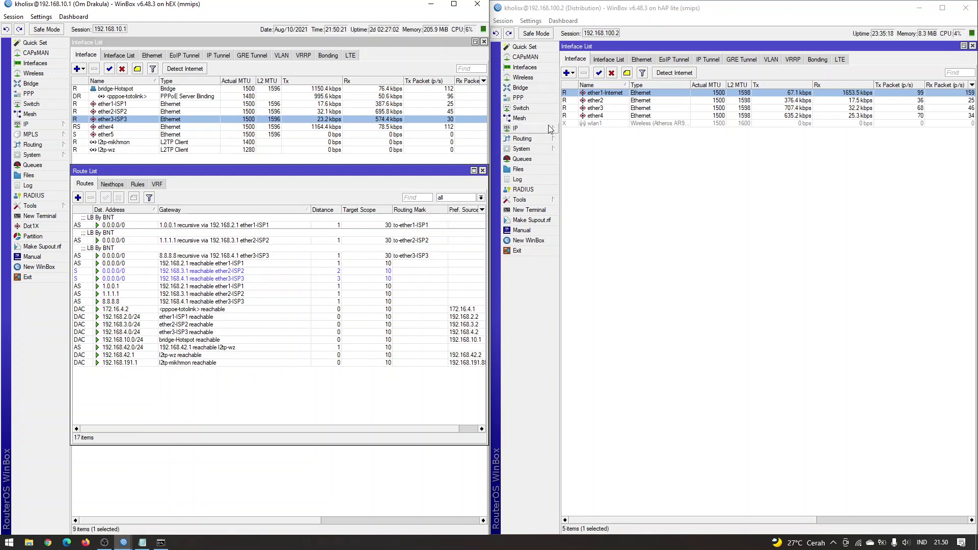
Open the 941's IP Address List and place it beside the 750 Gr3's Route List to compare the ISP addresses.
mouse_move(549, 126)
click(594, 149)
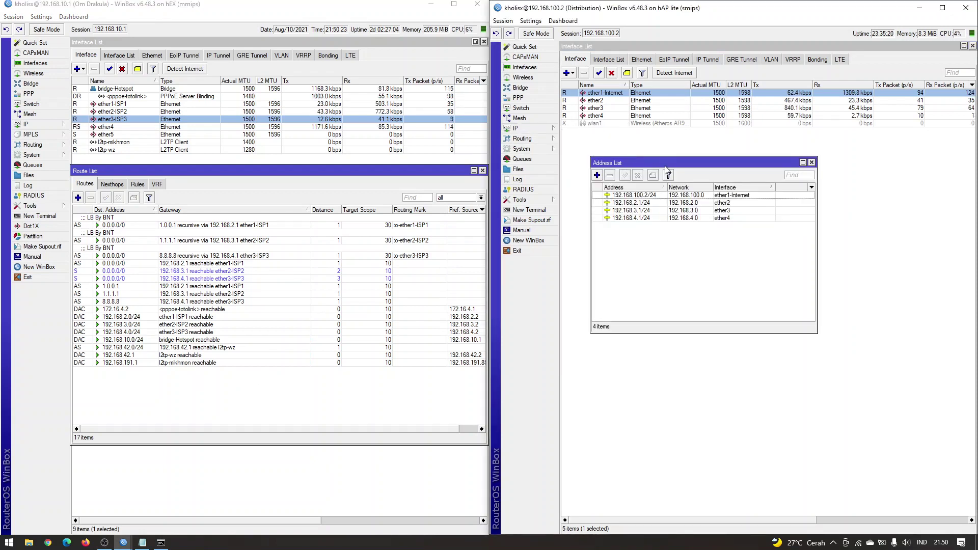
drag(666, 165, 699, 162)
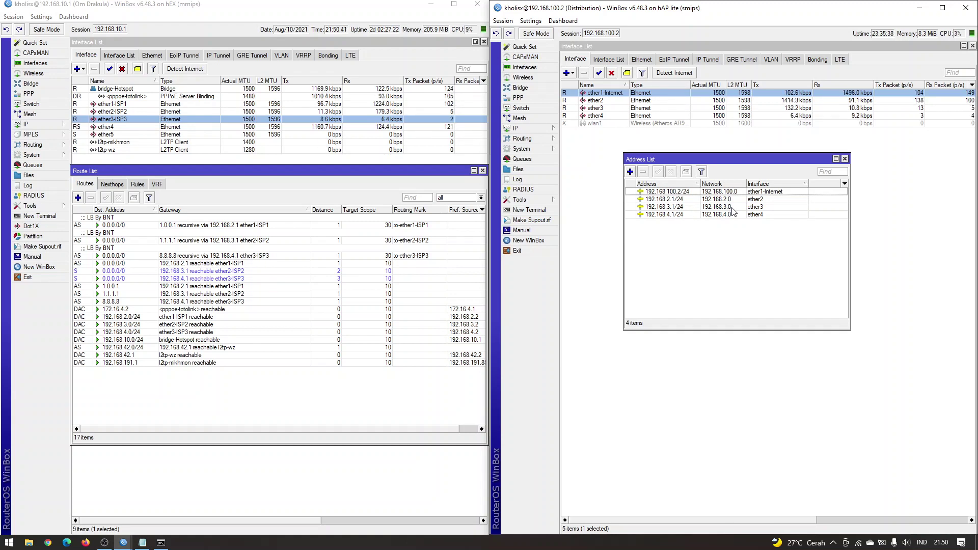
Match the 750 Gr3's ether1-ISP1 load-balancing route with the 941's 192.168.2.1/24 address on ether2.
click(436, 222)
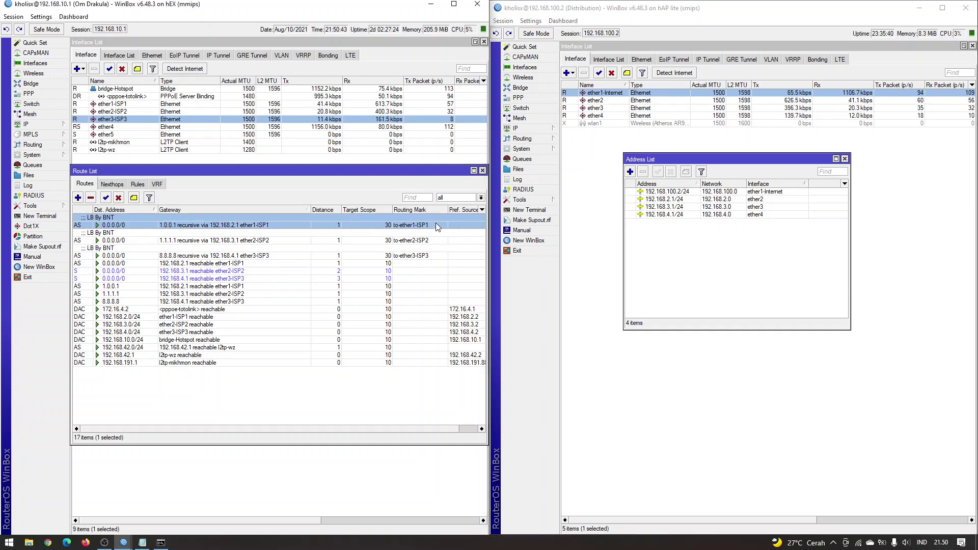
click(437, 230)
click(437, 226)
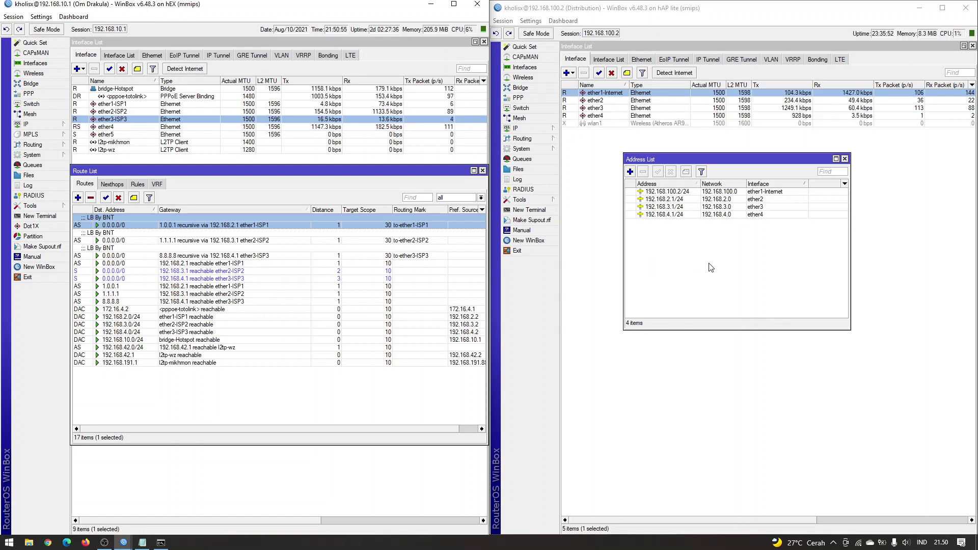
click(693, 265)
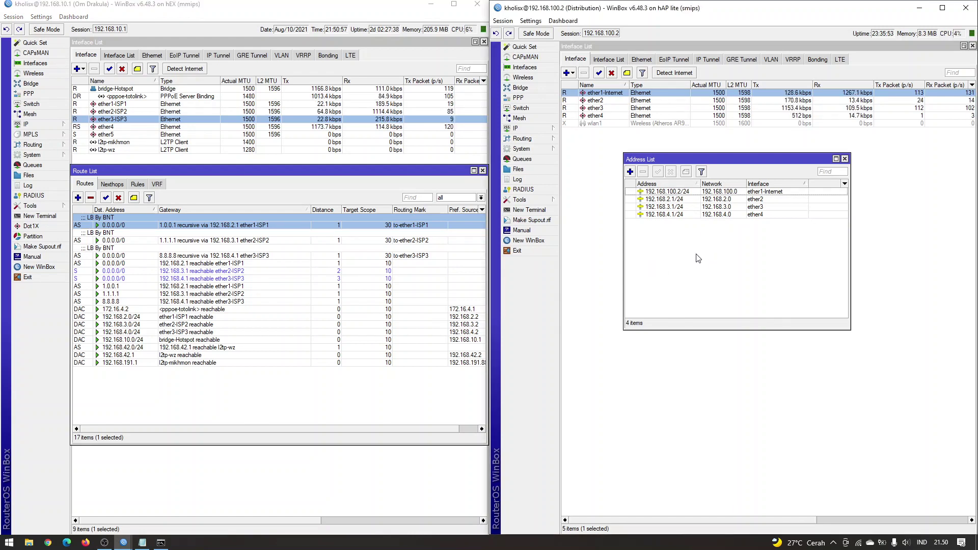
click(680, 202)
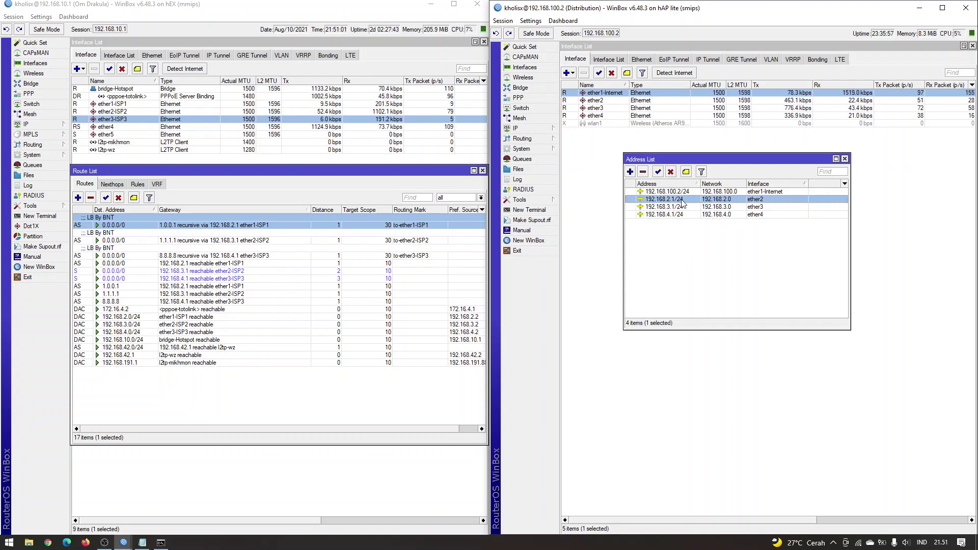
Check the ether1-ISP1 to 941 - E2 mapping in the note, and move the note below the route entries to uncover both routers' lists.
click(142, 543)
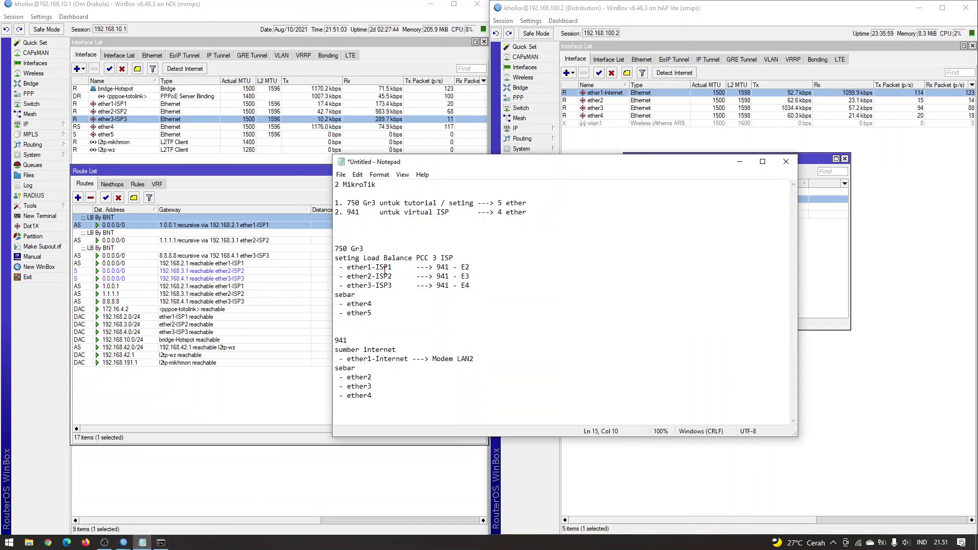
drag(356, 267, 438, 267)
click(477, 267)
click(473, 267)
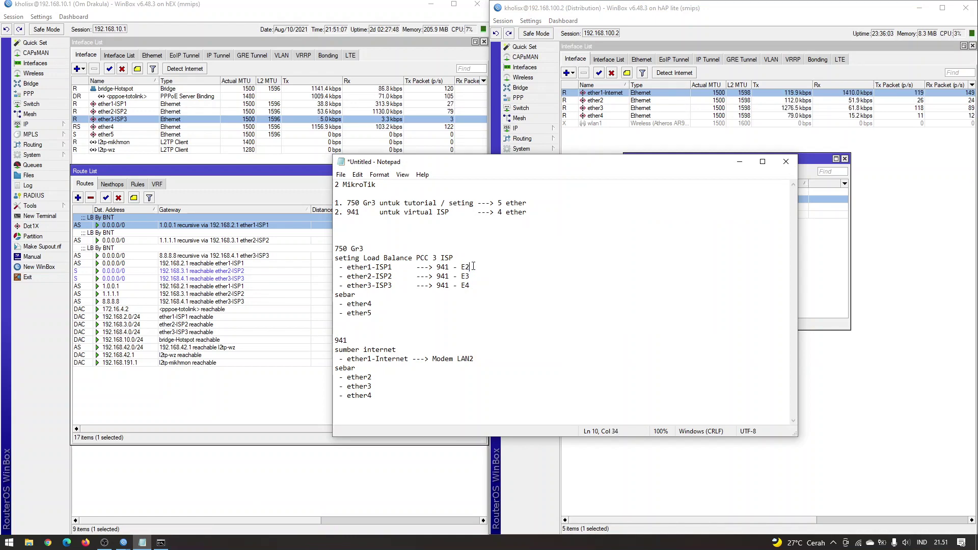
click(811, 237)
click(419, 167)
drag(419, 167, 357, 394)
click(743, 215)
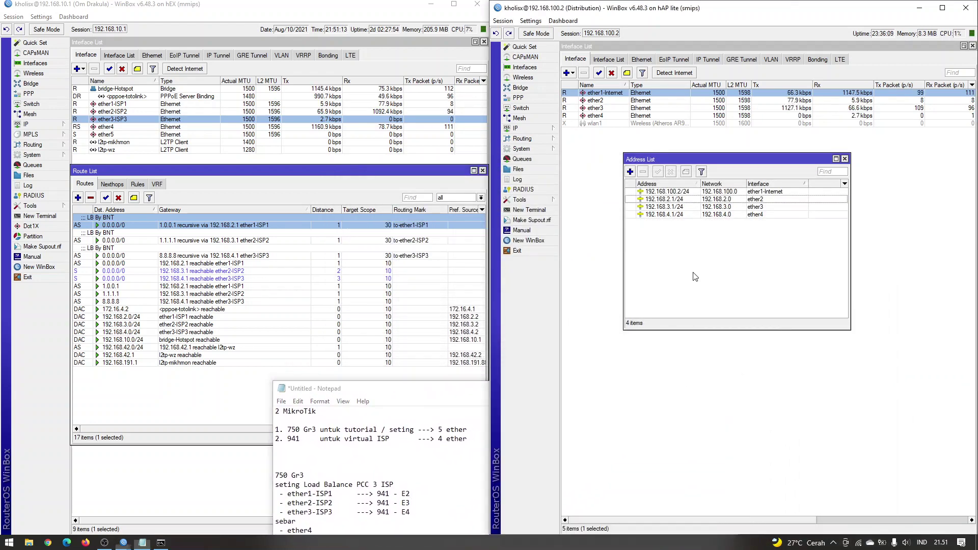
Disable the 192.168.2.1/24 address on the 941's ether2 to simulate an ISP1 outage.
click(743, 200)
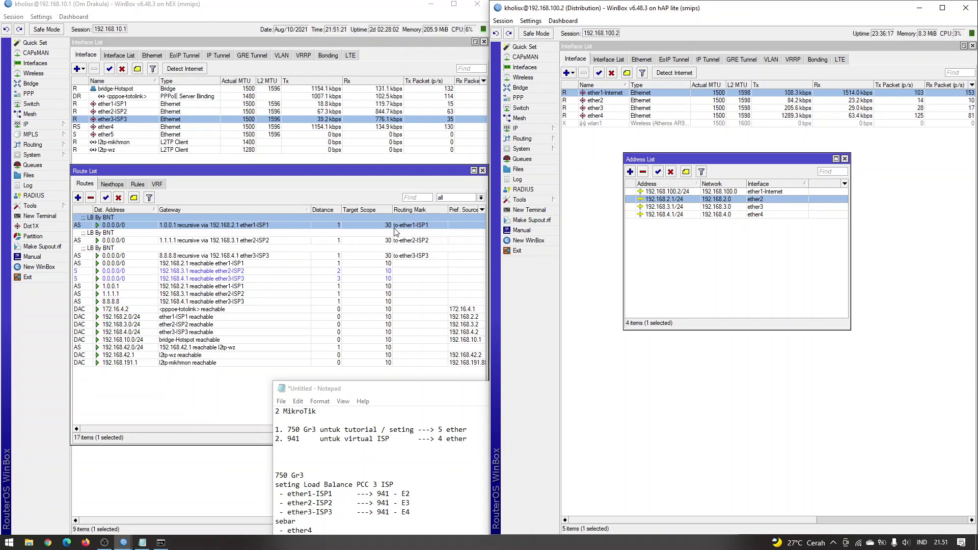
click(671, 173)
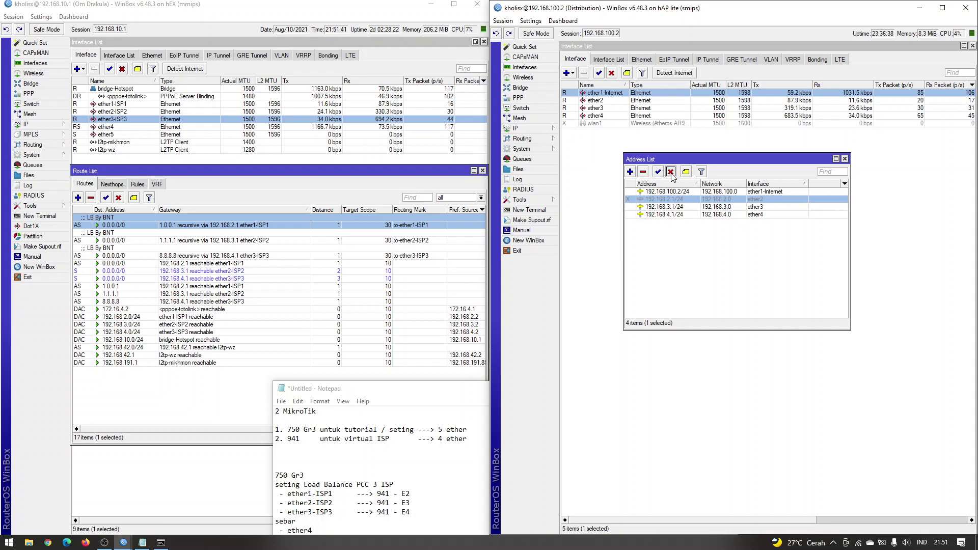
click(683, 243)
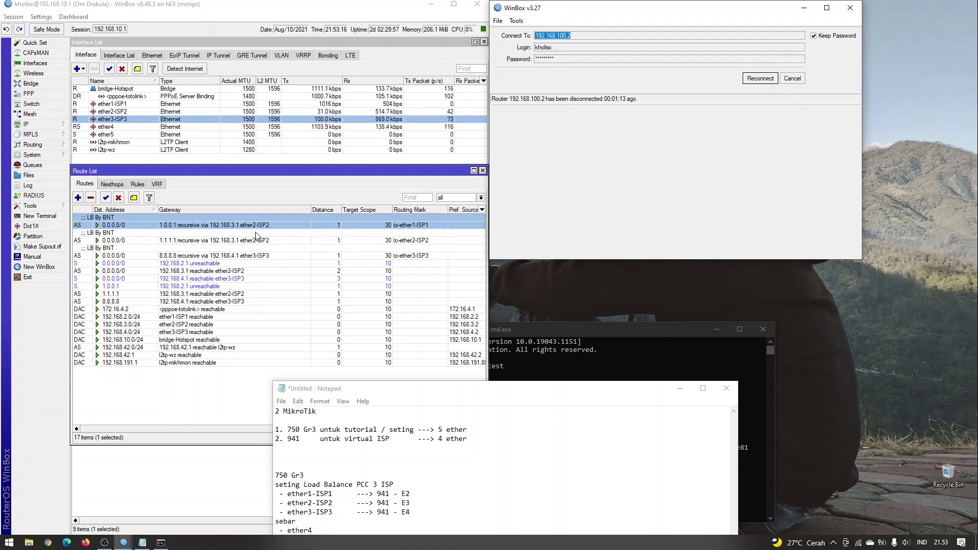
Reconnect to the 941 at 192.168.100.2 and fit its WinBox window to the half of the desktop beside the 750 Gr3.
click(762, 78)
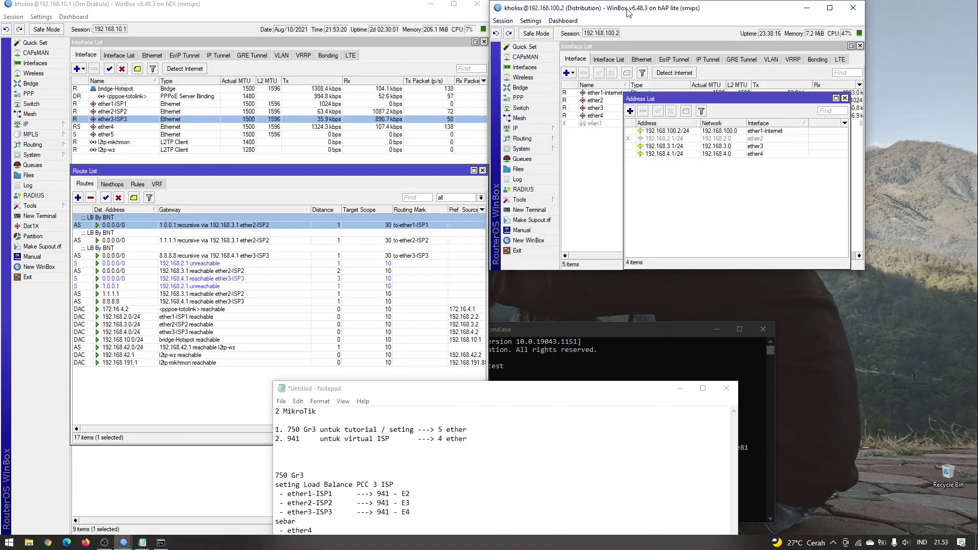
drag(659, 8, 977, 49)
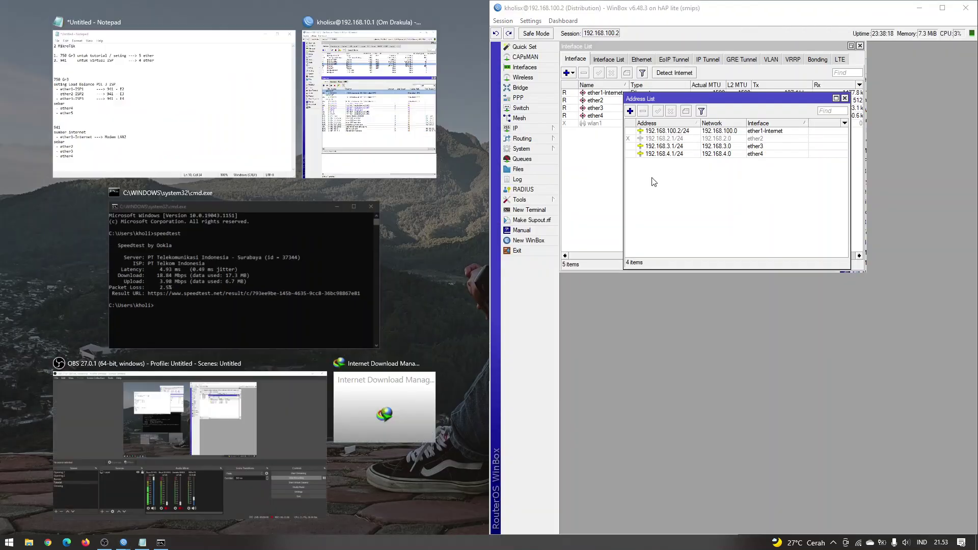
click(676, 189)
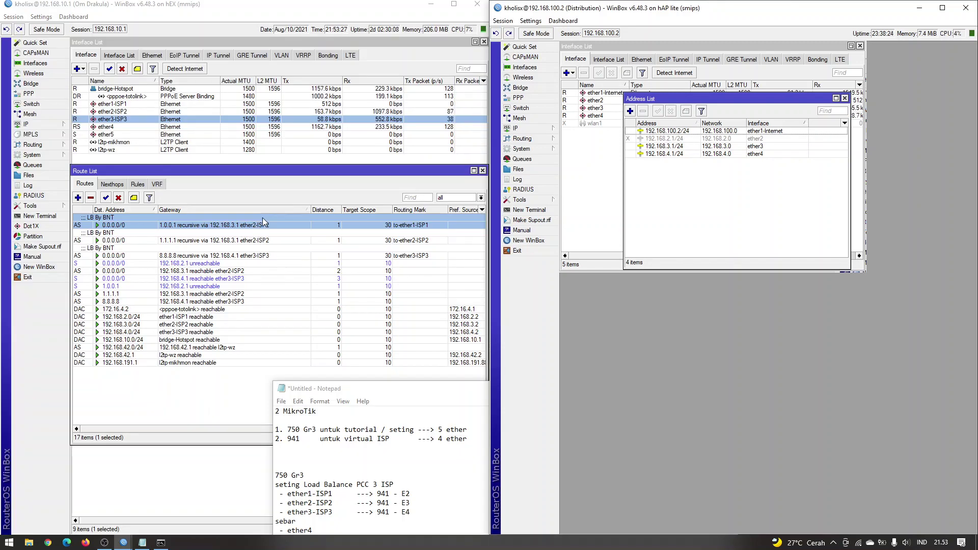
Re-enable the 192.168.2.1/24 address on the 941's ether2 to restore ISP1.
click(723, 140)
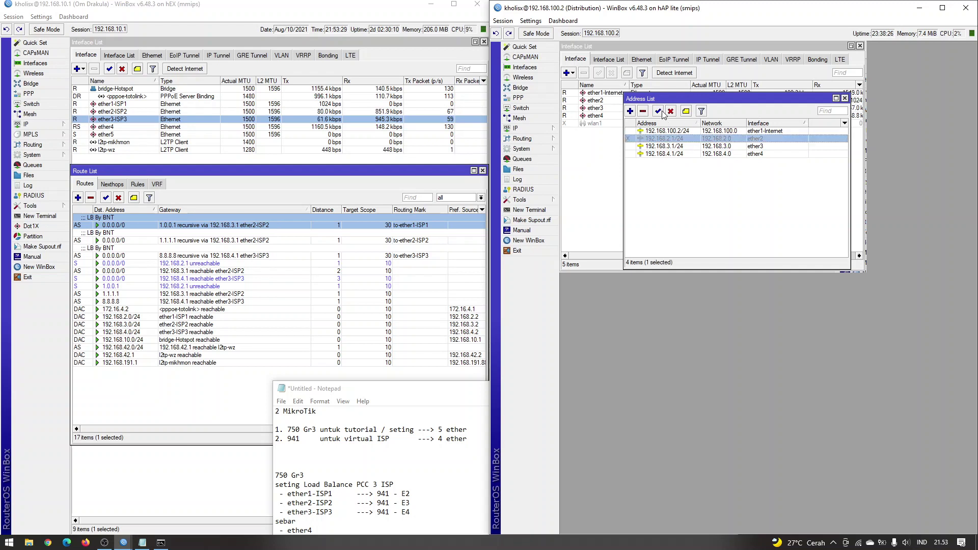
click(662, 111)
click(694, 219)
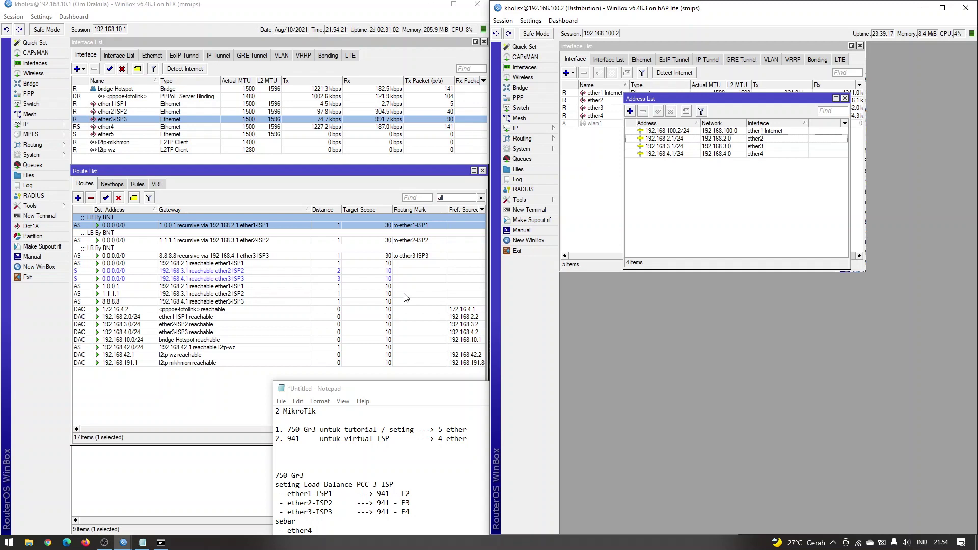
Arrange the 941's windows with a widened floating Interface List above the Address List so both are uncovered.
drag(740, 100, 799, 223)
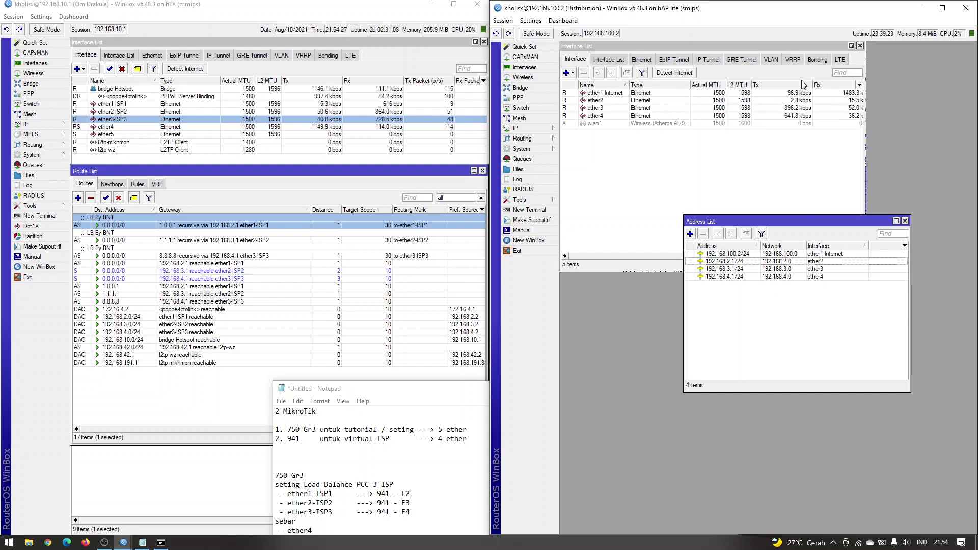
click(815, 47)
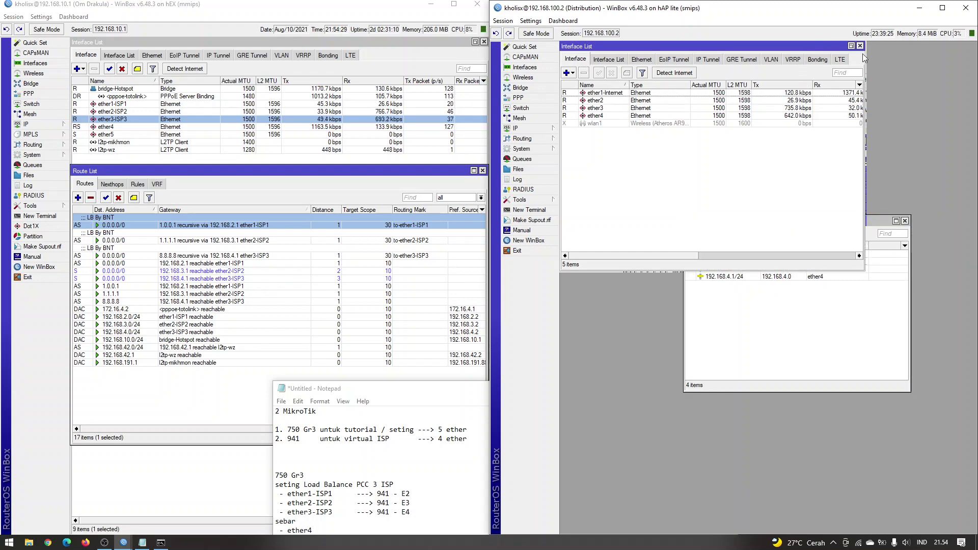
click(851, 45)
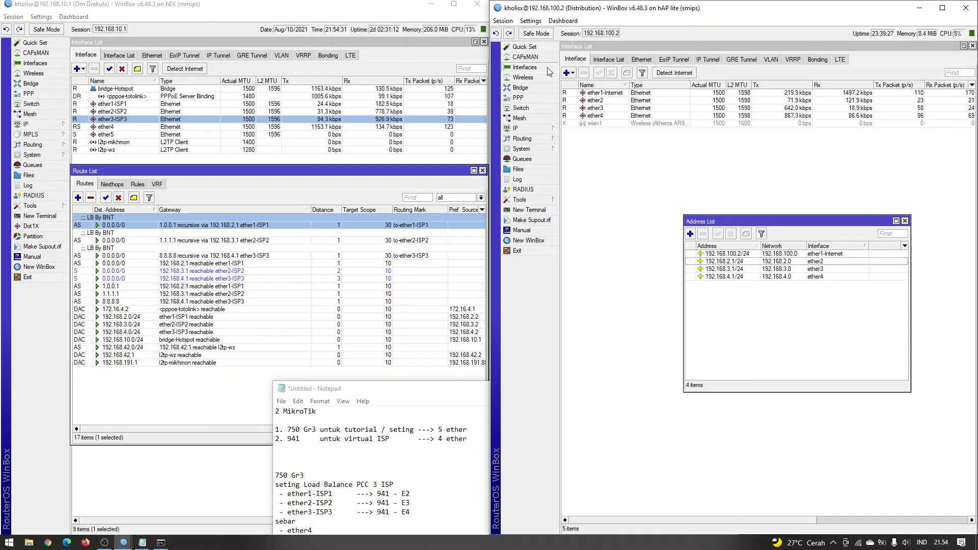
click(963, 45)
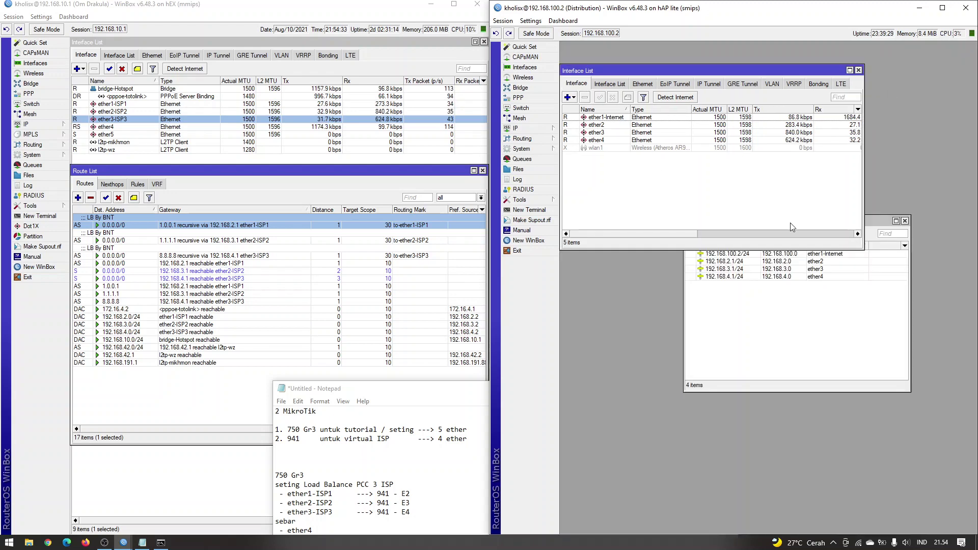
click(884, 220)
drag(845, 224, 812, 317)
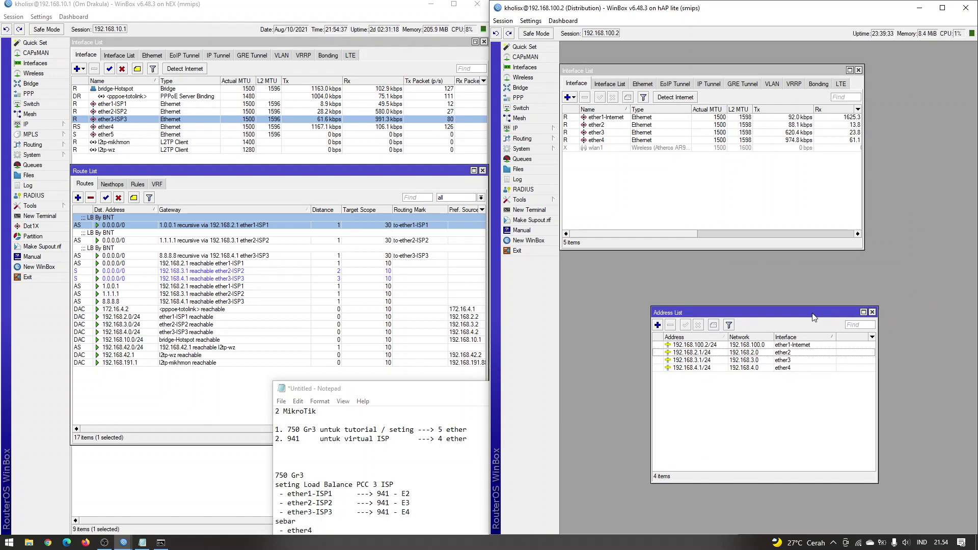
drag(687, 72, 695, 58)
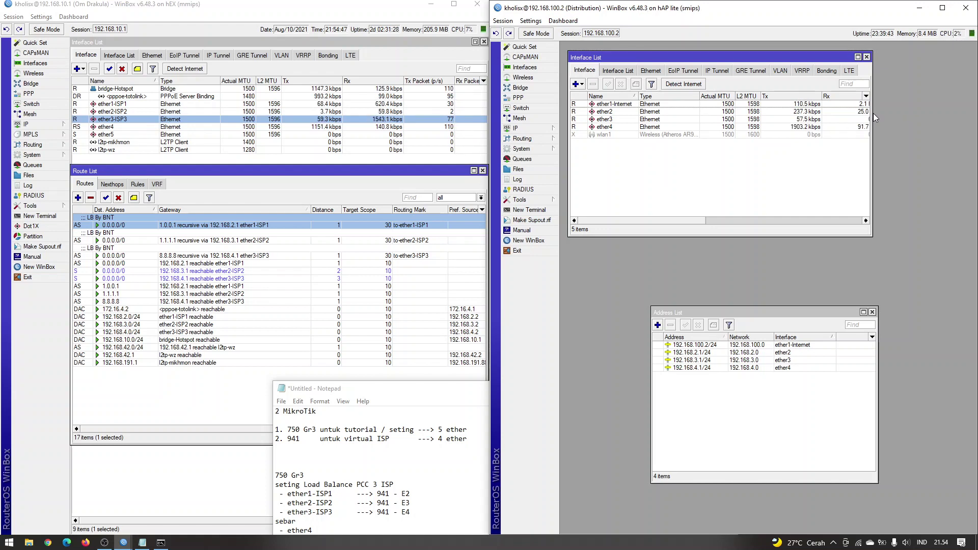
drag(874, 114, 935, 116)
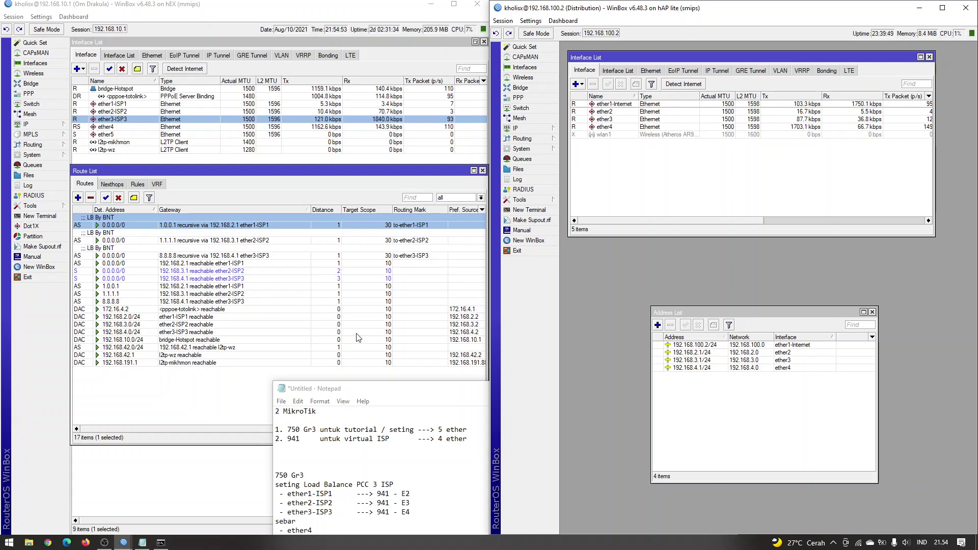
Move the note up over the router windows to review the full 750 Gr3 and 941 port mappings.
drag(424, 392, 438, 179)
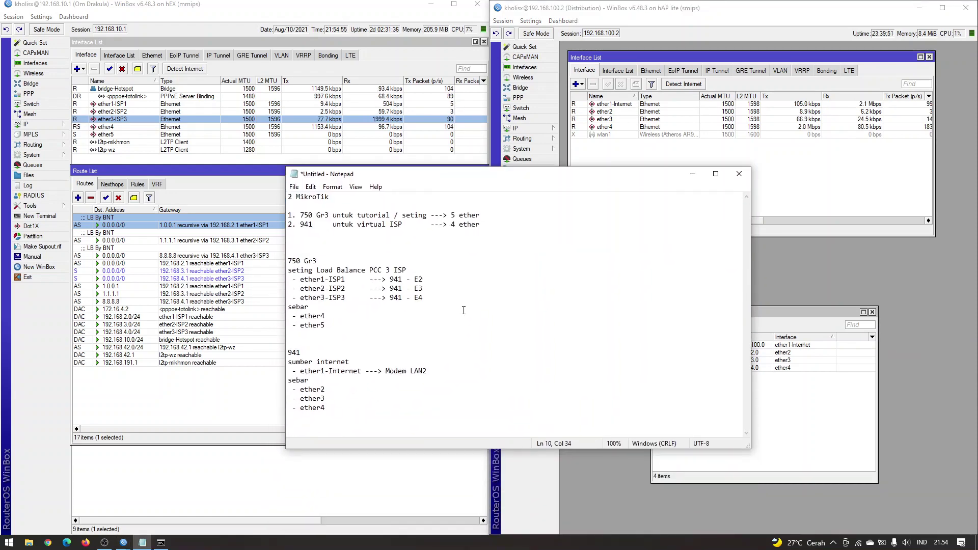
click(439, 403)
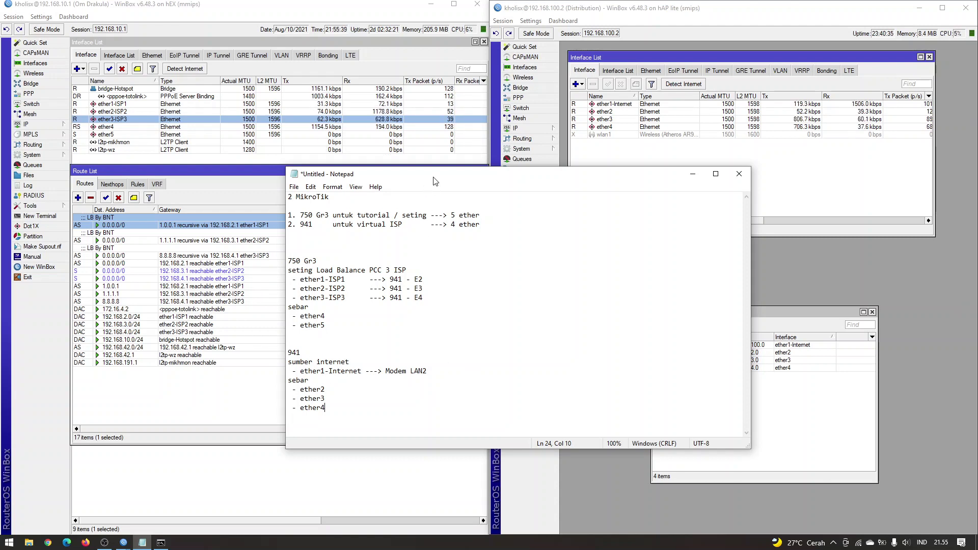
drag(435, 181, 443, 194)
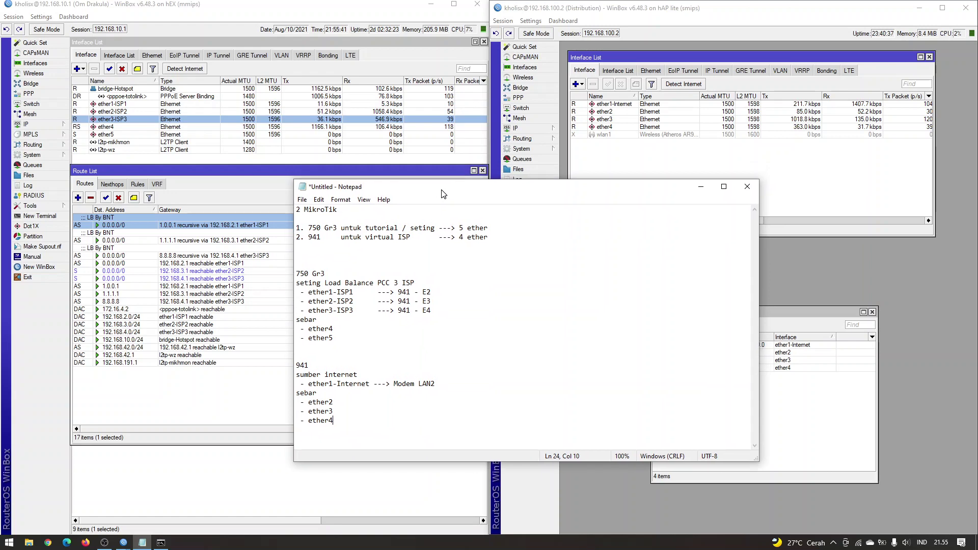